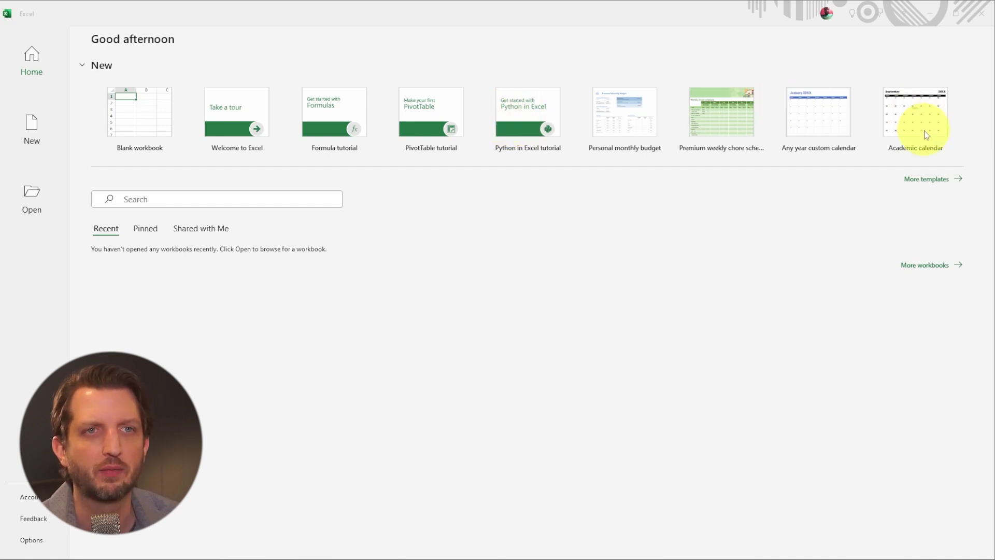
Browse the New templates list and create a blank workbook, Book1.
{"action": "left_click", "coordinate": [926, 179]}
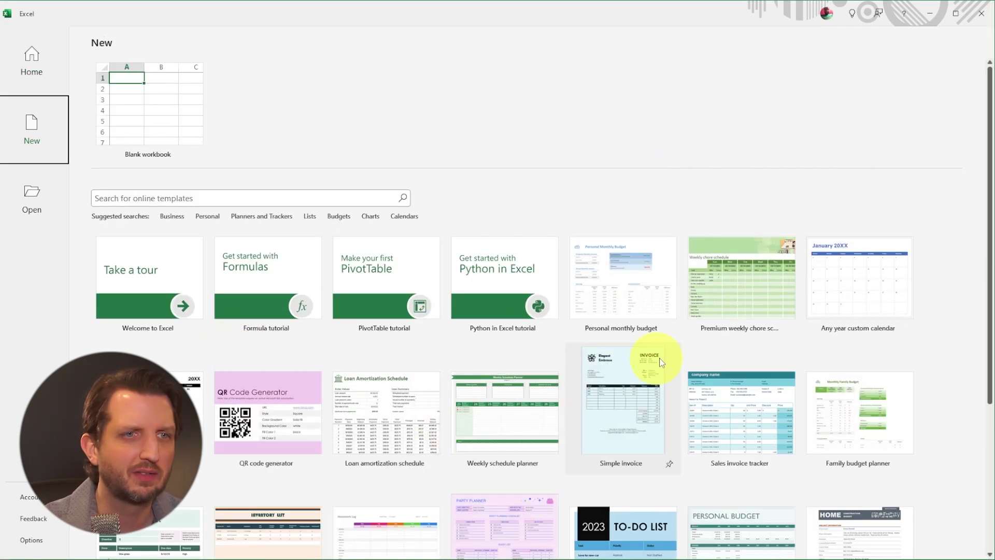
{"action": "scroll", "coordinate": [661, 362], "scroll_direction": "down", "scroll_amount": 1}
{"action": "scroll", "coordinate": [661, 362], "scroll_direction": "down", "scroll_amount": 2}
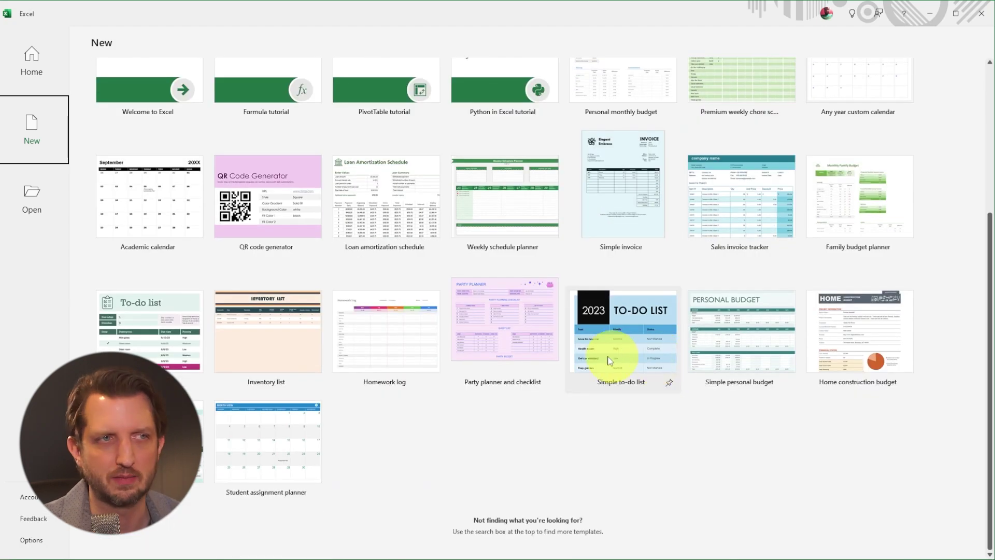
{"action": "scroll", "coordinate": [586, 353], "scroll_direction": "up", "scroll_amount": 2}
{"action": "scroll", "coordinate": [587, 352], "scroll_direction": "up", "scroll_amount": 1}
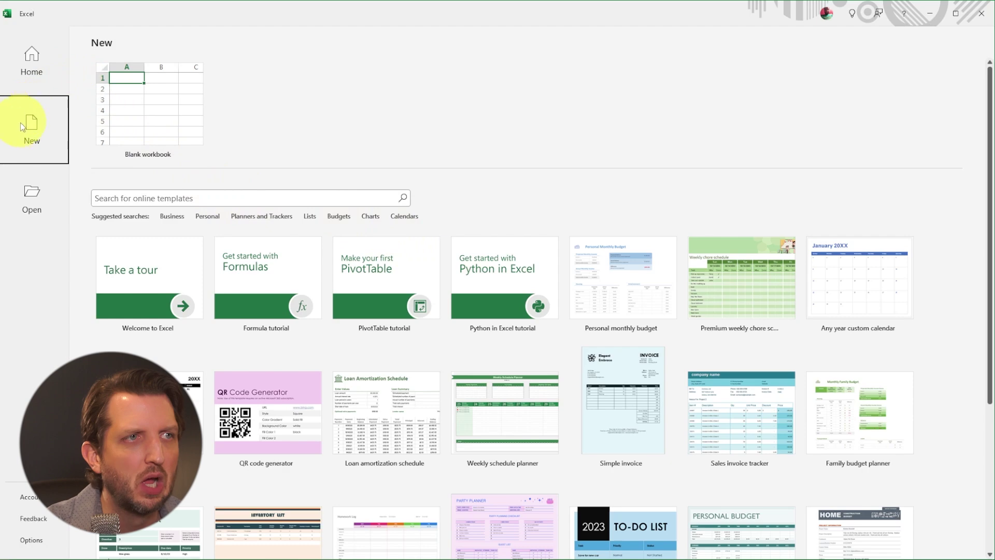
{"action": "left_click", "coordinate": [133, 120]}
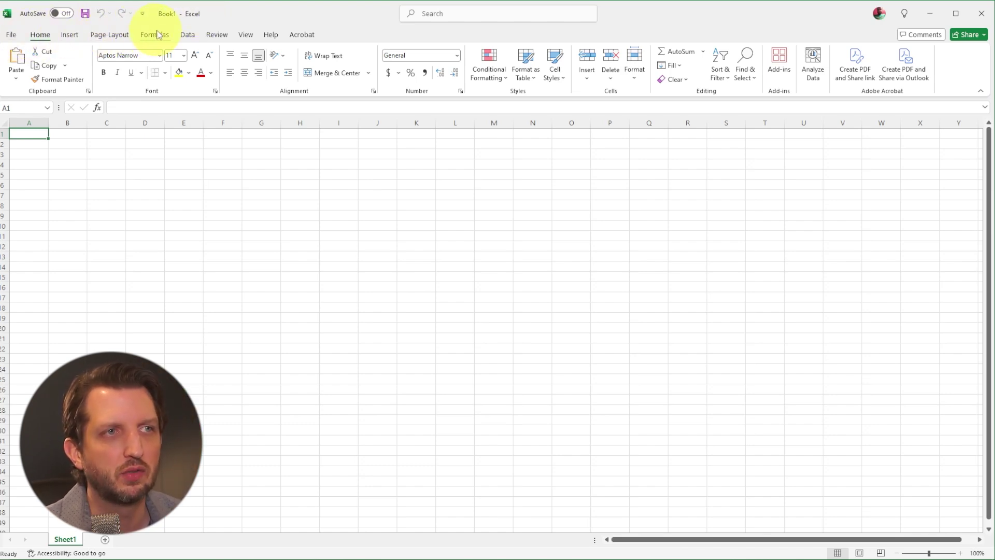
{"action": "left_click", "coordinate": [67, 36]}
{"action": "left_click", "coordinate": [105, 37]}
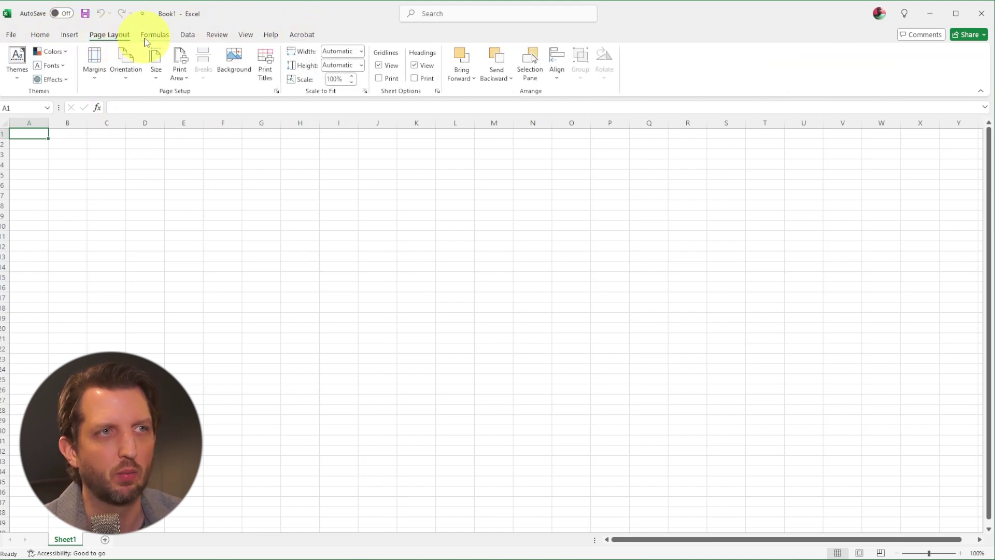
{"action": "left_click", "coordinate": [152, 36]}
{"action": "left_click", "coordinate": [188, 35]}
{"action": "left_click", "coordinate": [223, 36]}
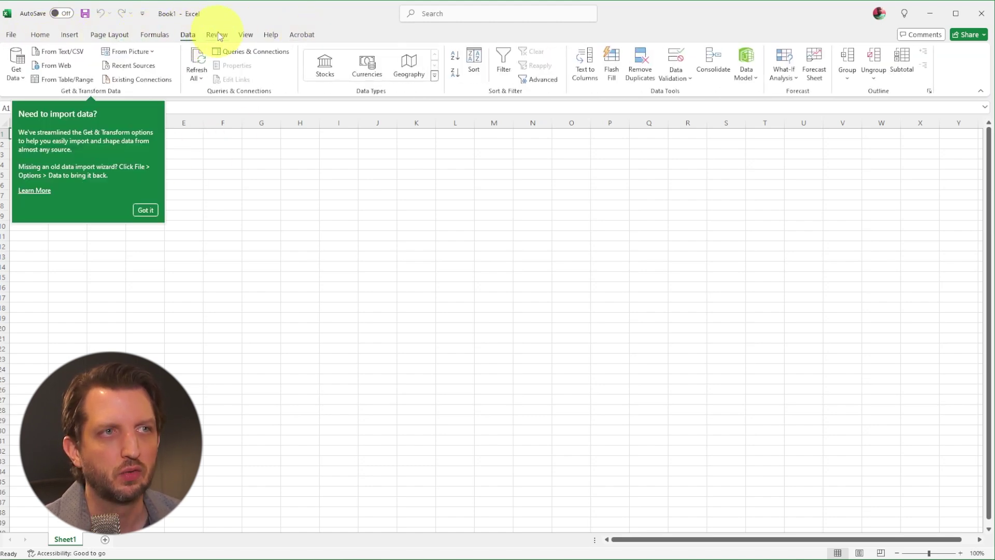
{"action": "left_click", "coordinate": [42, 35]}
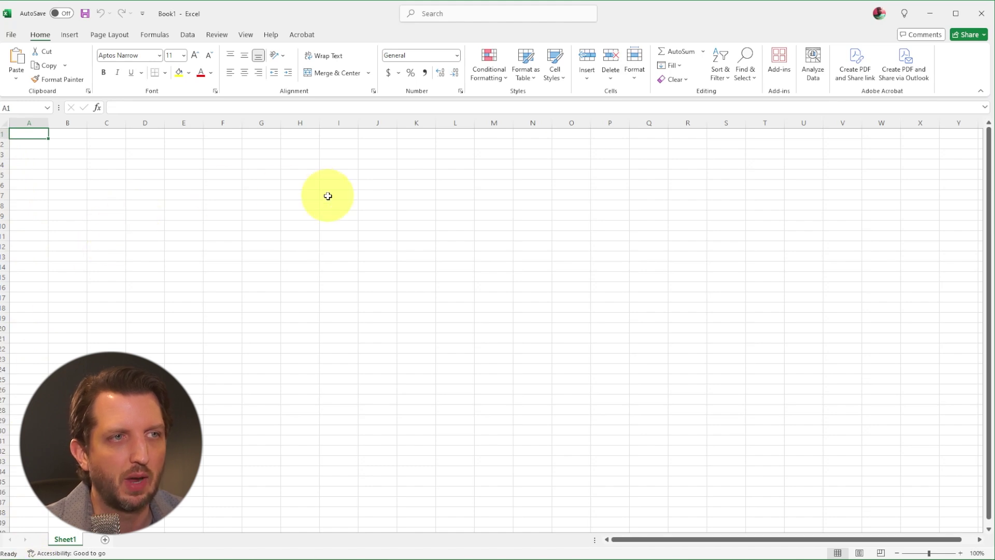
{"action": "left_click", "coordinate": [328, 196]}
{"action": "left_click", "coordinate": [344, 297]}
{"action": "left_click", "coordinate": [637, 258]}
{"action": "left_click", "coordinate": [241, 203]}
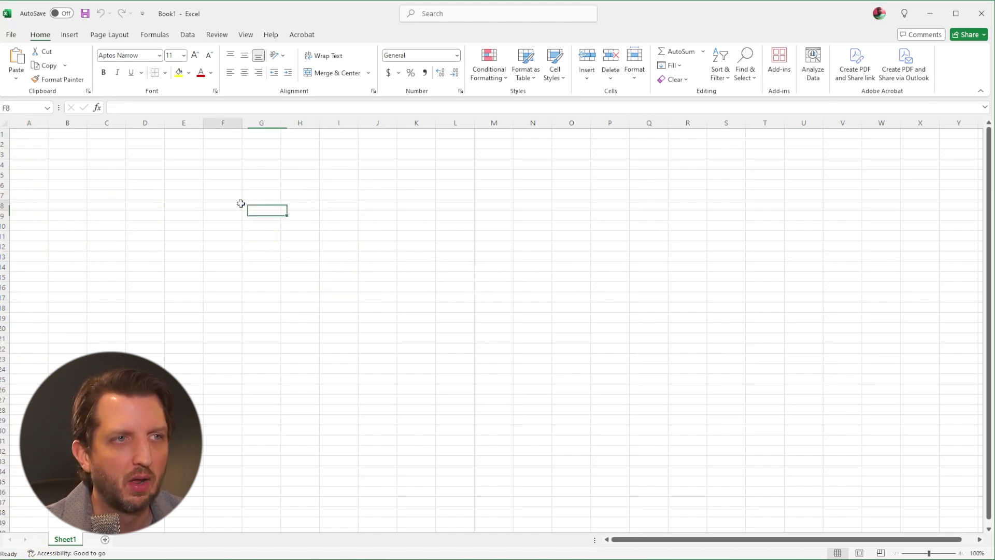
{"action": "left_click", "coordinate": [262, 347]}
{"action": "left_click", "coordinate": [568, 205]}
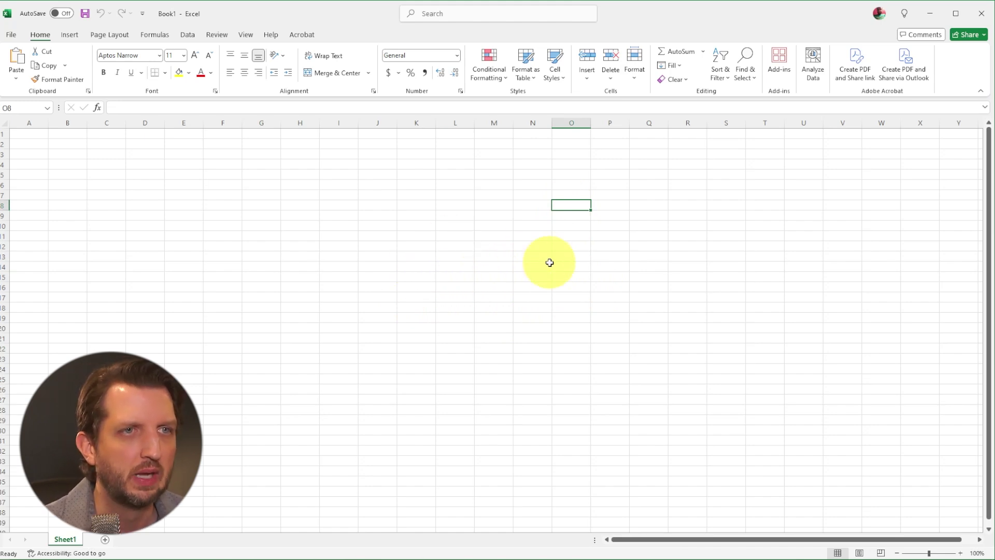
{"action": "left_click", "coordinate": [260, 226]}
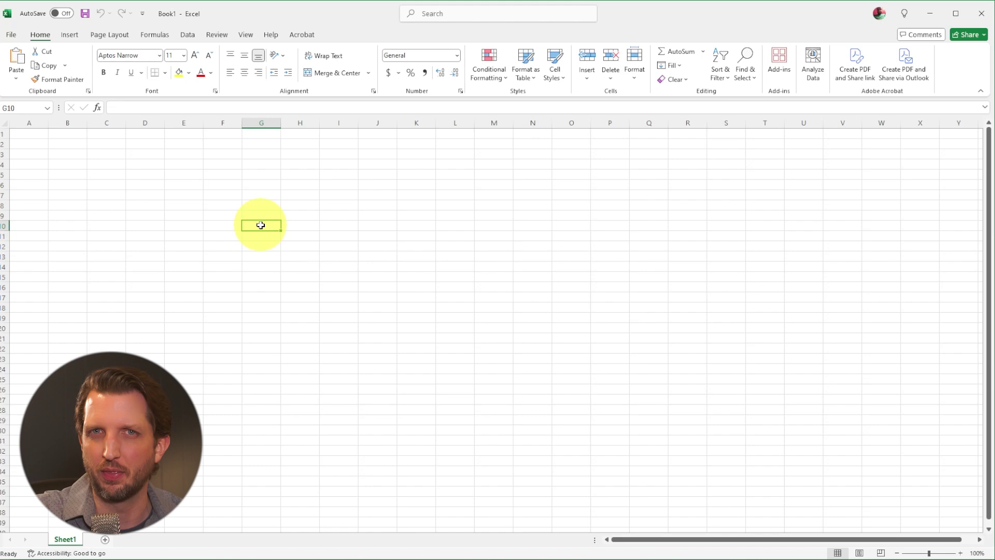
{"action": "left_click", "coordinate": [5, 164]}
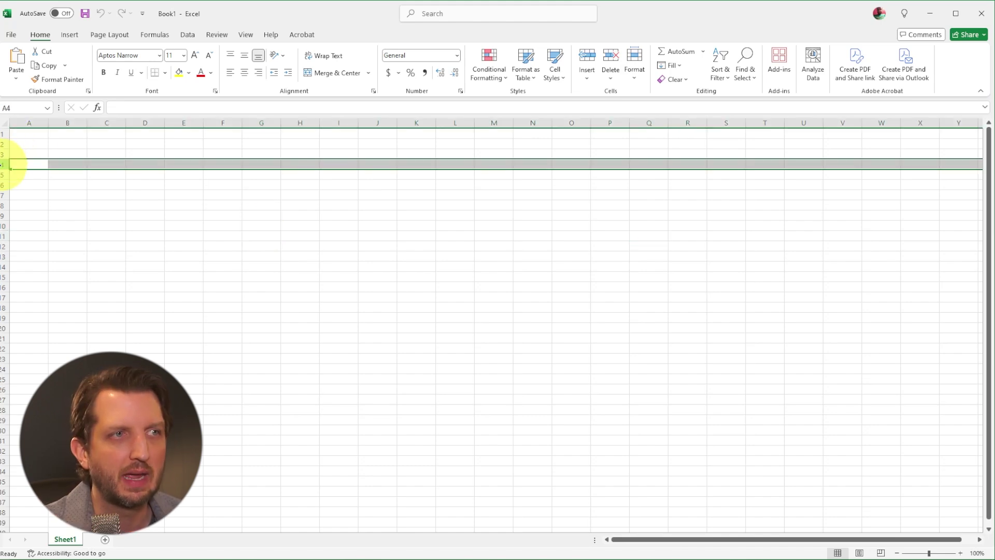
{"action": "left_click", "coordinate": [228, 122]}
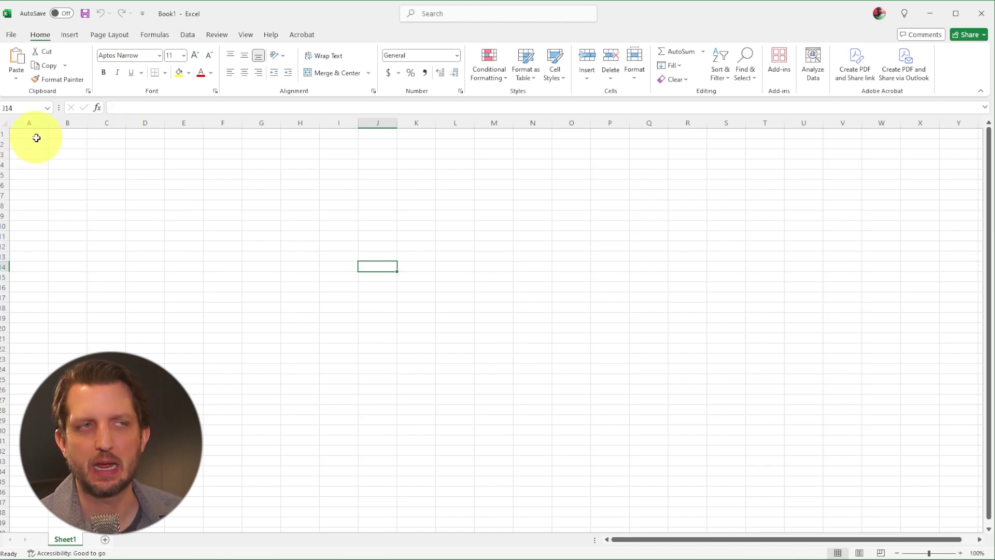
{"action": "left_click", "coordinate": [36, 138]}
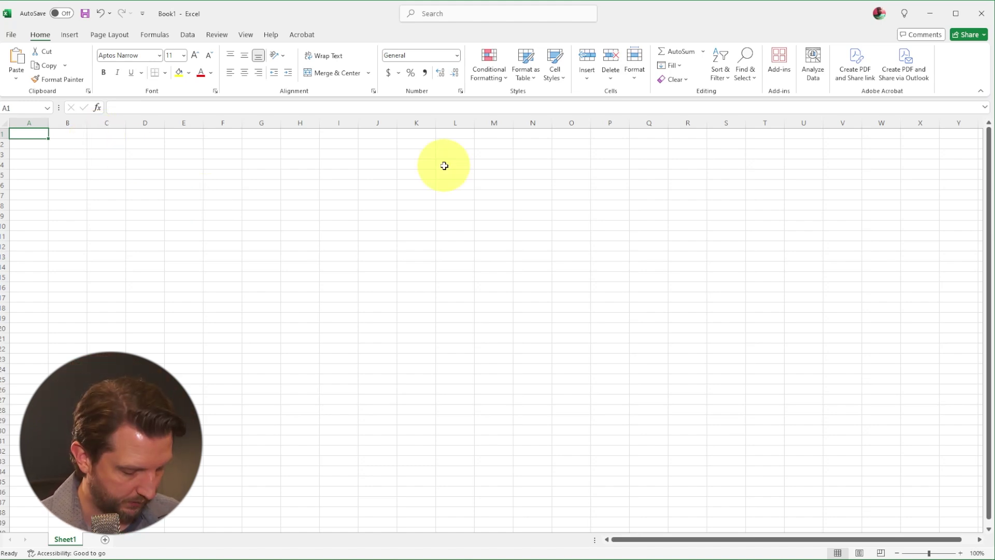
Enter the column headers Date, Item and Cost in row 1.
{"action": "type", "text": "Date"}
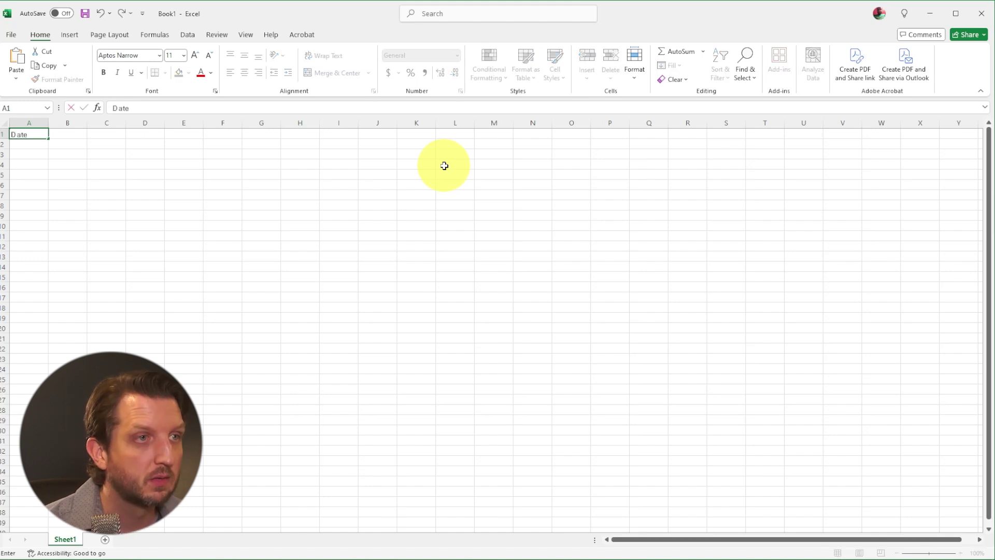
{"action": "key", "text": "Tab"}
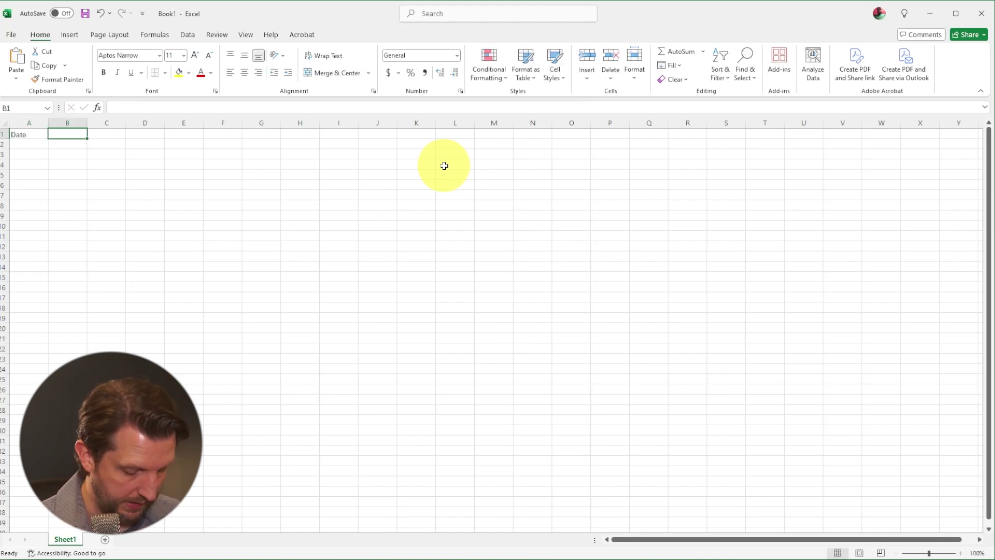
{"action": "type", "text": "Item"}
{"action": "key", "text": "Tab"}
{"action": "type", "text": "Cosy"}
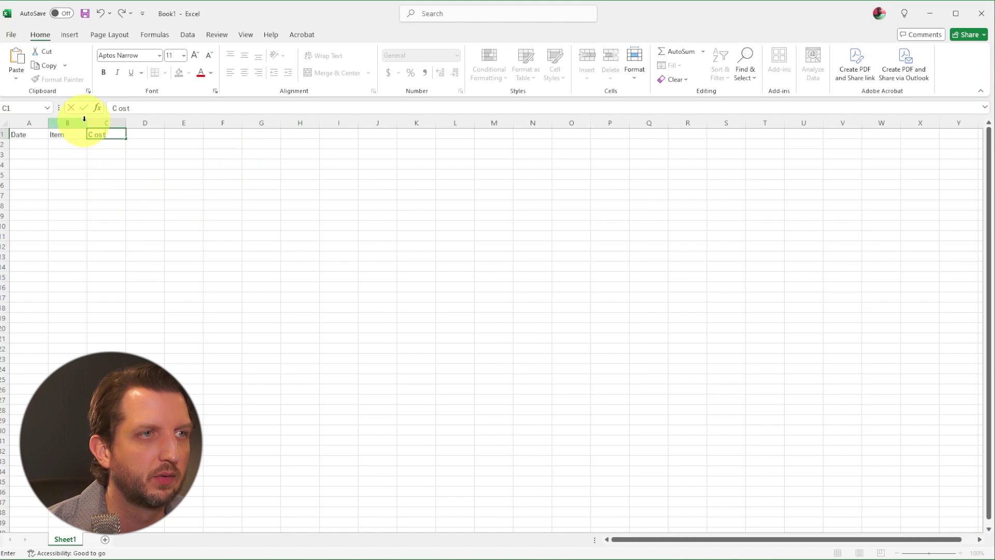
{"action": "left_click", "coordinate": [31, 145]}
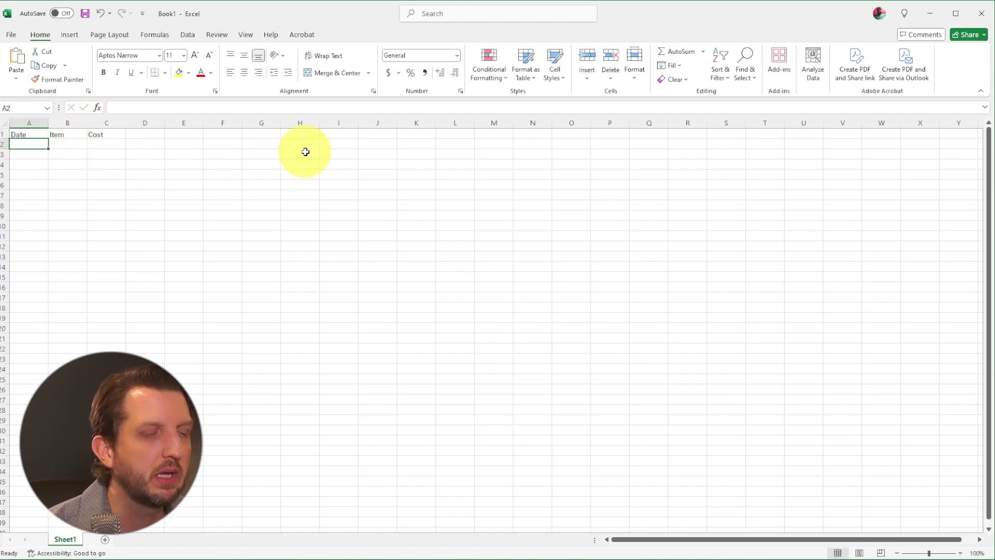
Add expense rows for Gas on 1-Jan costing 100 and Car Payment on 2-Jan costing 600.
{"action": "type", "text": "j"}
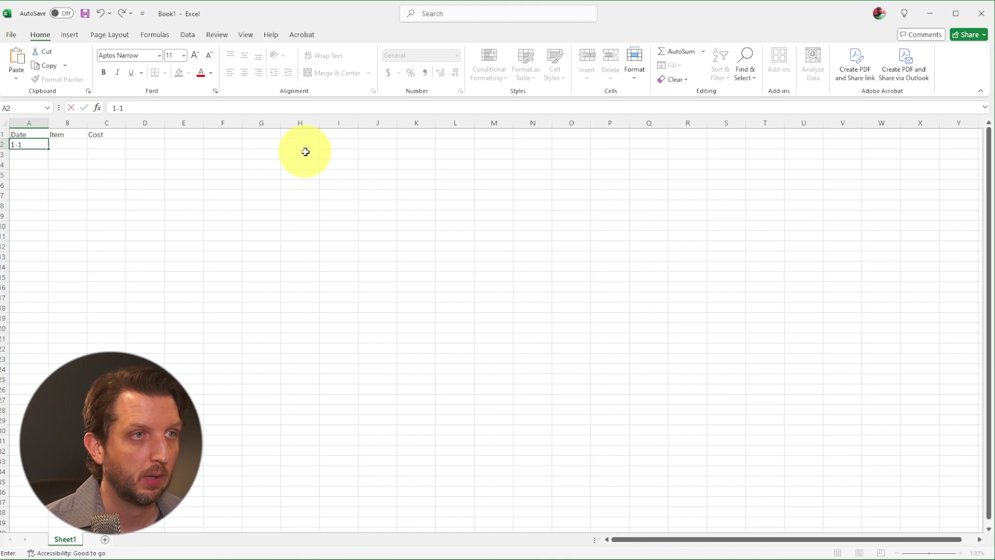
{"action": "key", "text": "Tab"}
{"action": "type", "text": "G"}
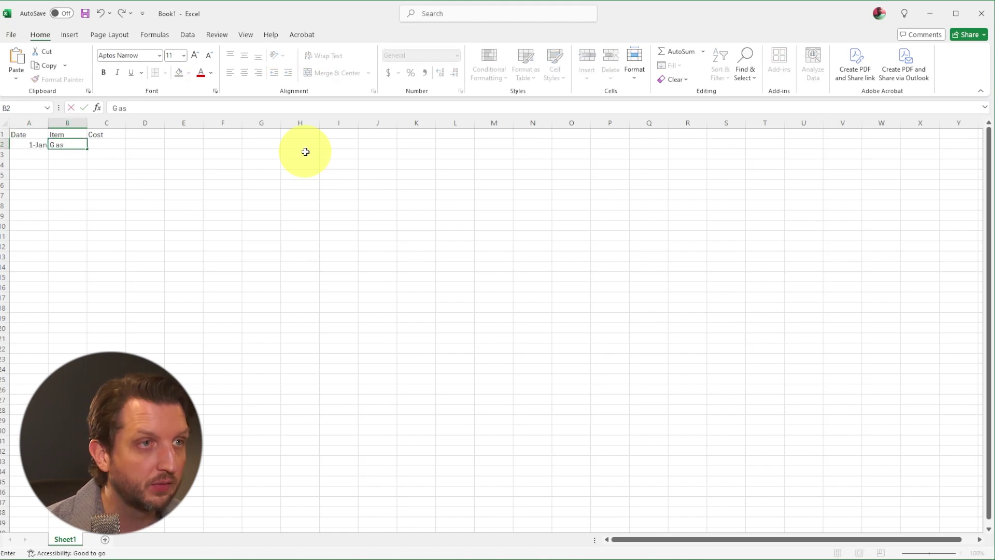
{"action": "type", "text": "as"}
{"action": "key", "text": "Tab"}
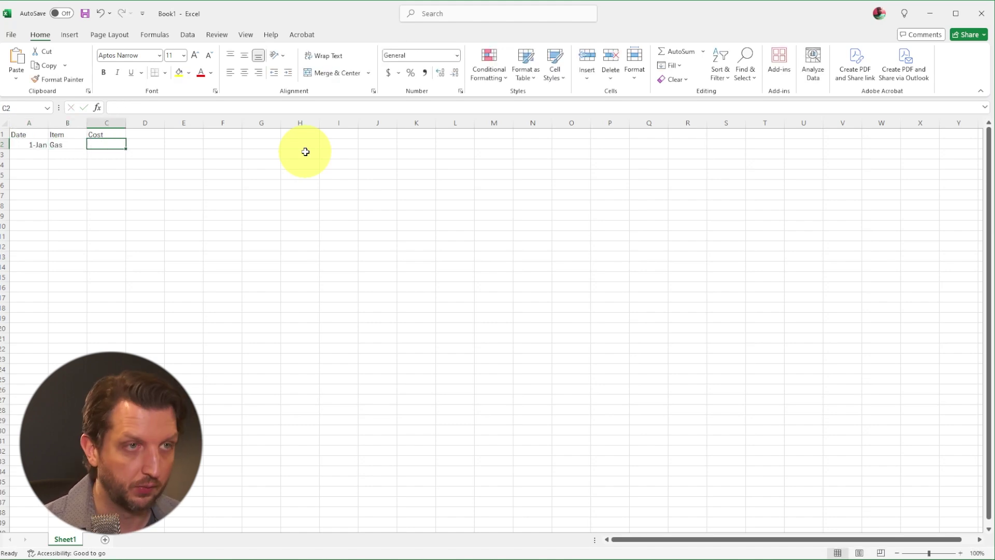
{"action": "type", "text": "100.00"}
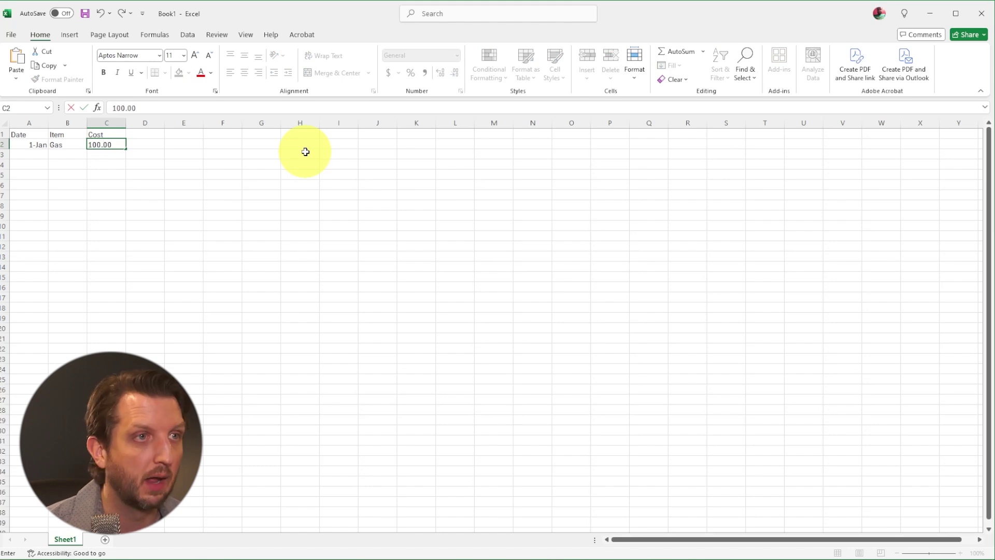
{"action": "key", "text": "Return"}
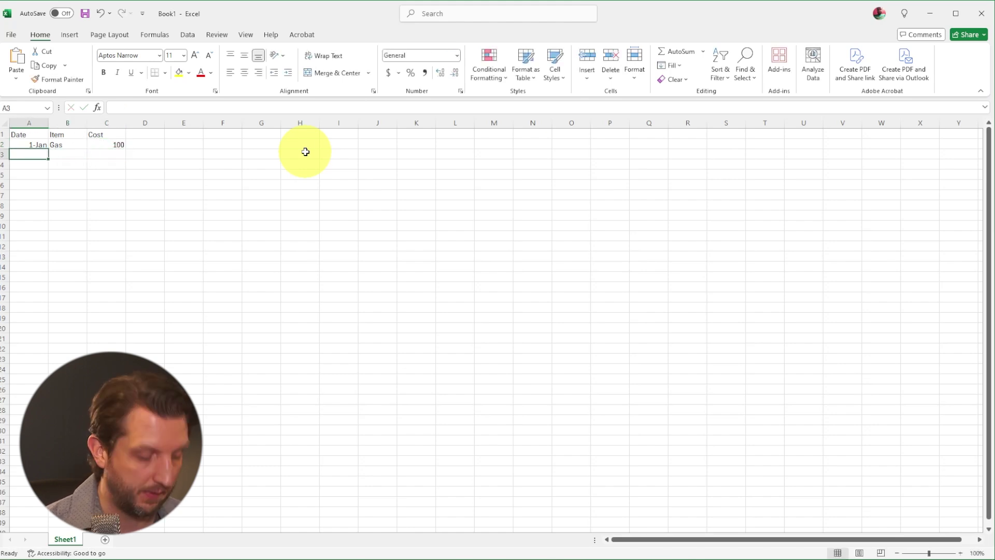
{"action": "type", "text": "1"}
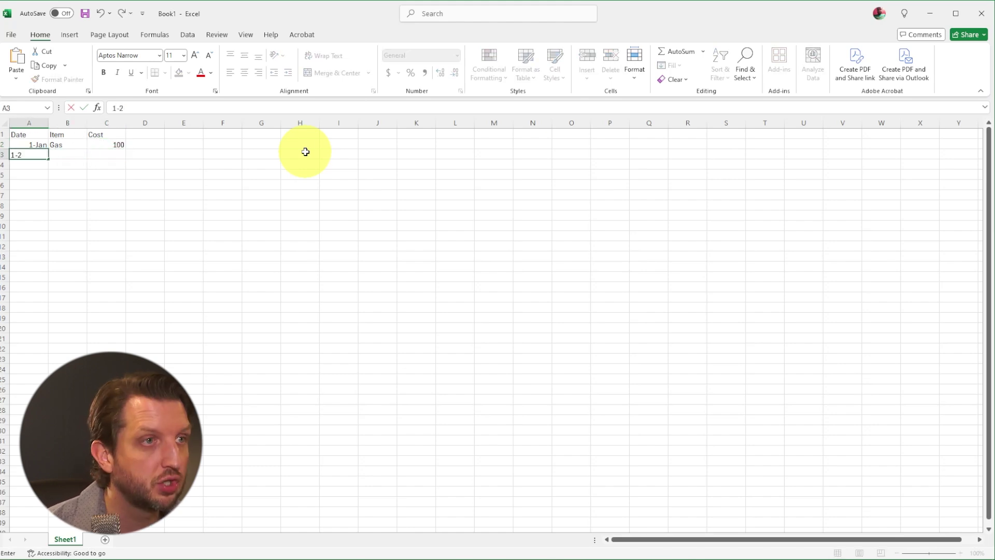
{"action": "type", "text": "-2"}
{"action": "key", "text": "Tab"}
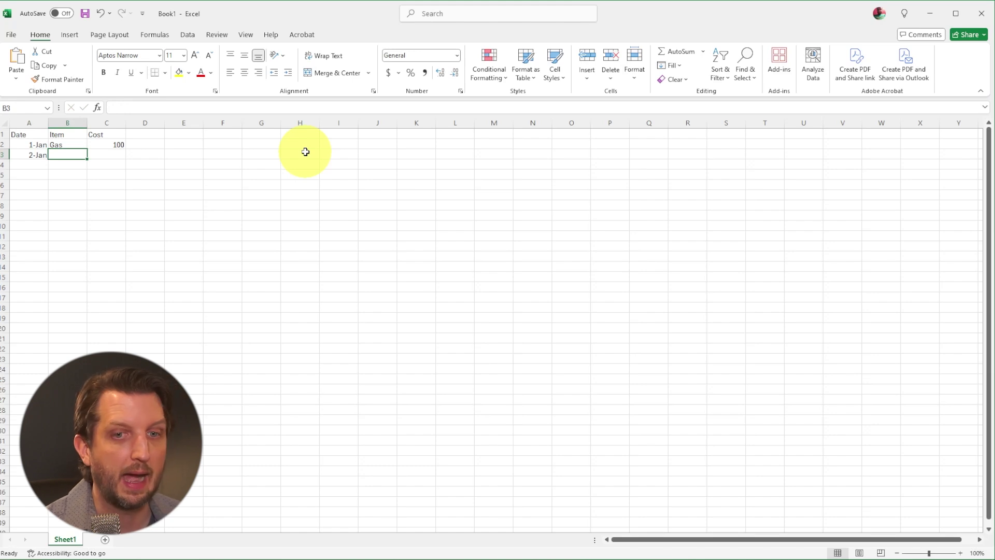
{"action": "type", "text": "Car Payment"}
{"action": "key", "text": "Tab"}
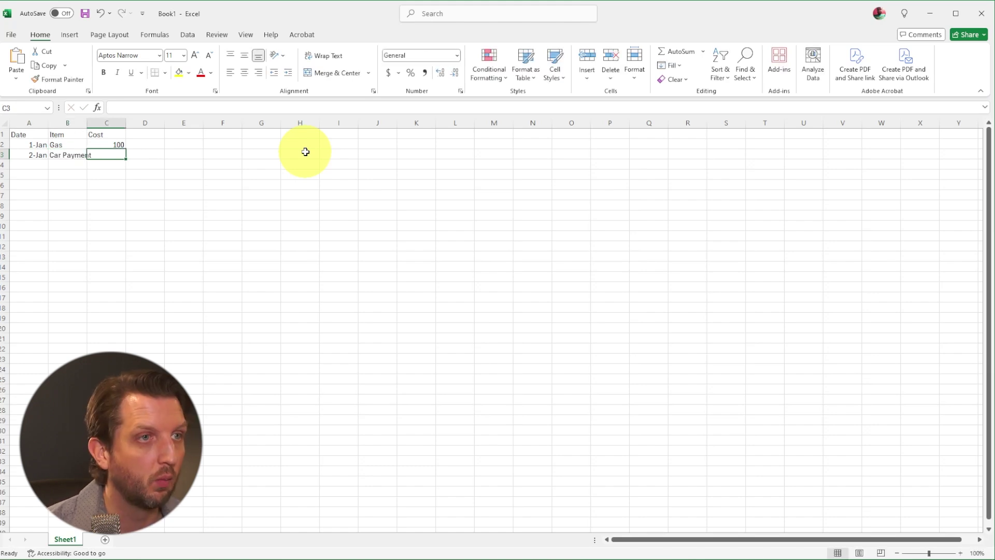
{"action": "type", "text": "600"}
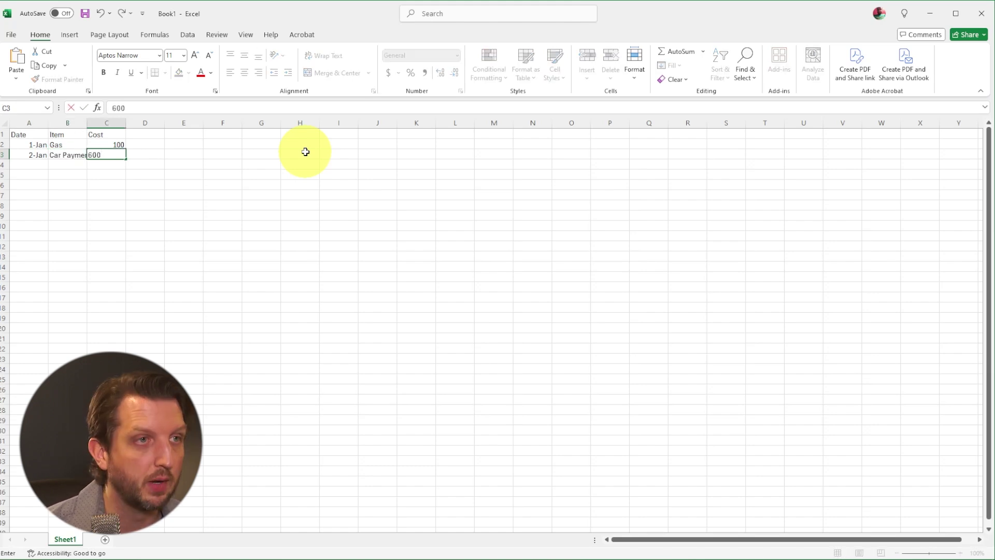
{"action": "key", "text": "Return"}
Add a Groceries row dated 5-Jan with a cost of 200.
{"action": "key", "text": "Left"}
{"action": "key", "text": "Left"}
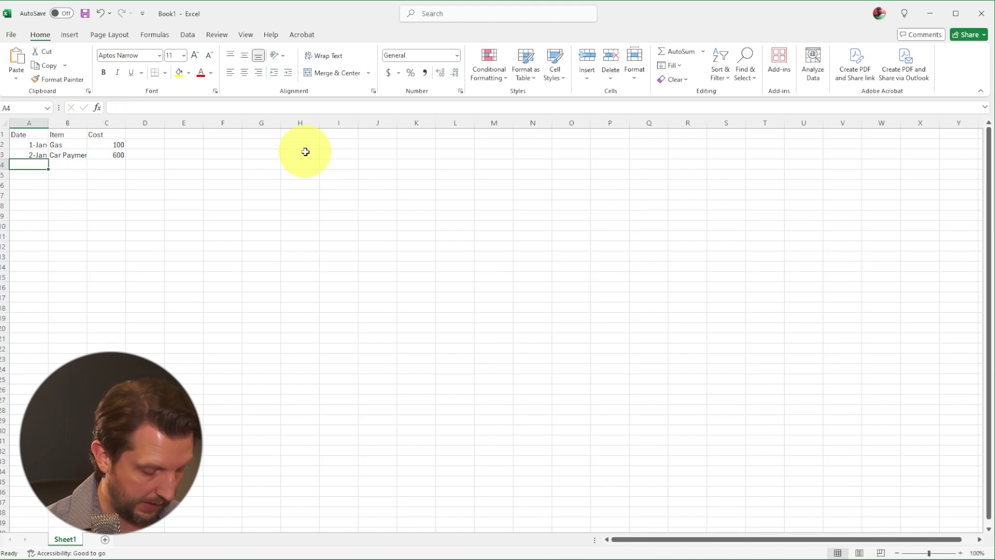
{"action": "type", "text": "1-5"}
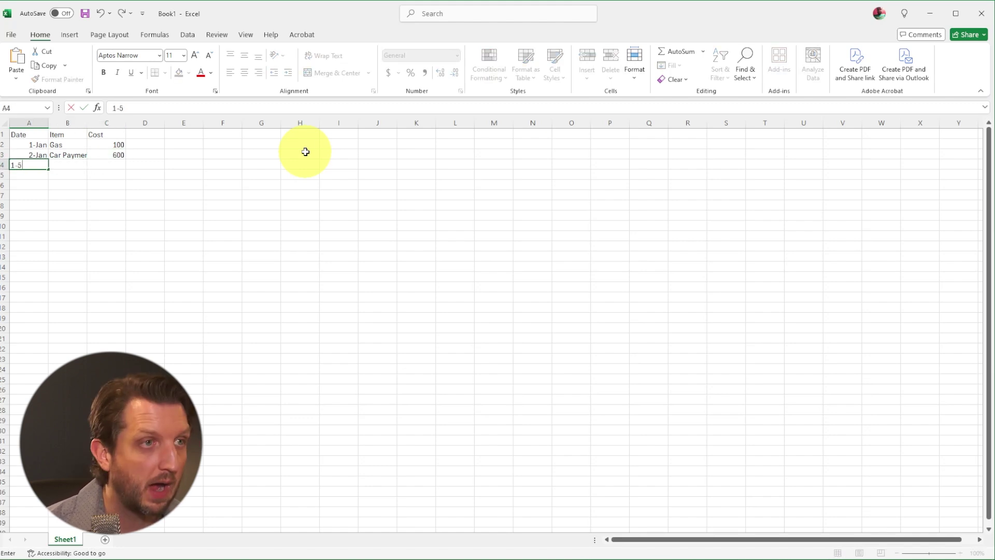
{"action": "key", "text": "Tab"}
{"action": "type", "text": "Gr"}
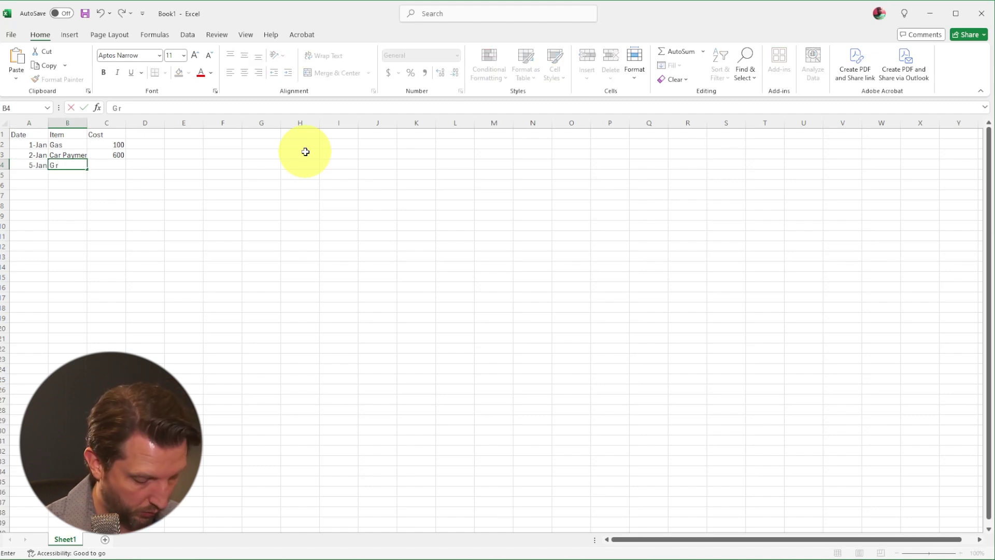
{"action": "type", "text": "oceries"}
{"action": "key", "text": "Tab"}
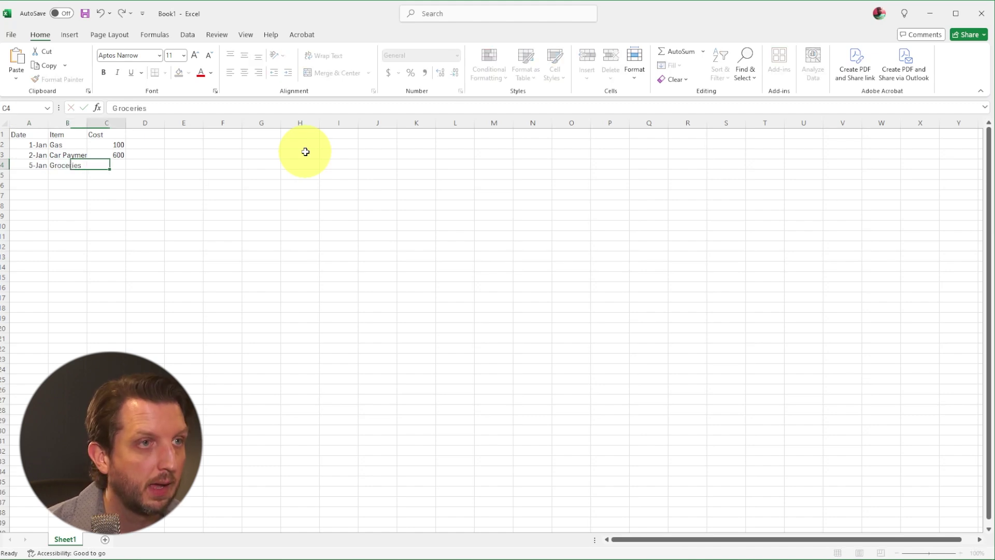
{"action": "type", "text": "200"}
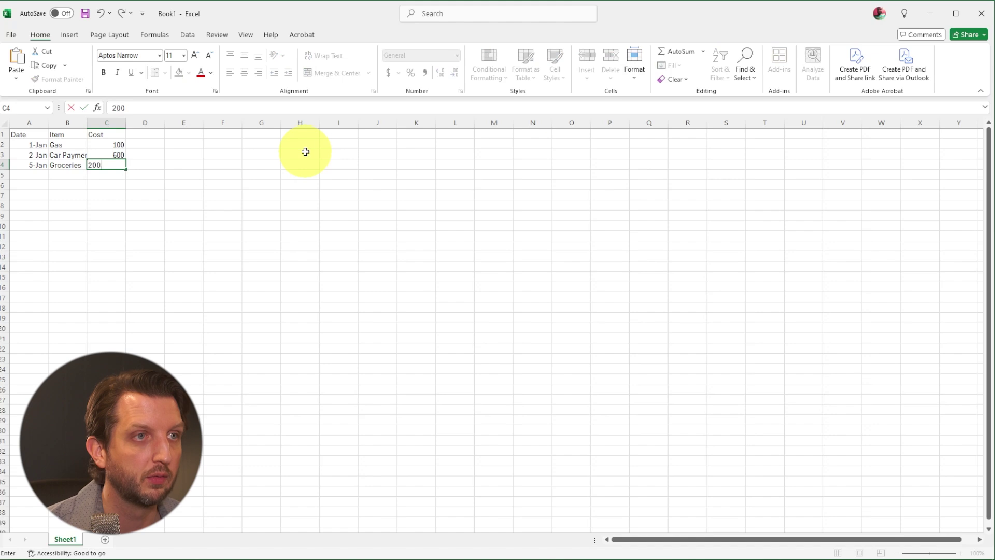
{"action": "key", "text": "Return"}
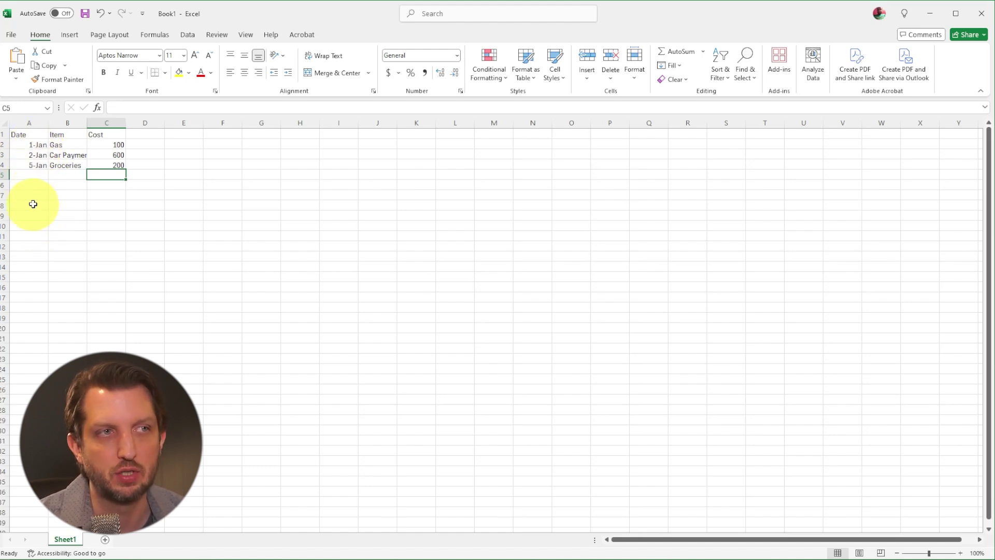
Format column A with the 03/14/12 date style, so the dates read 01/01/25, 01/02/25 and 01/05/25.
{"action": "left_click", "coordinate": [34, 123]}
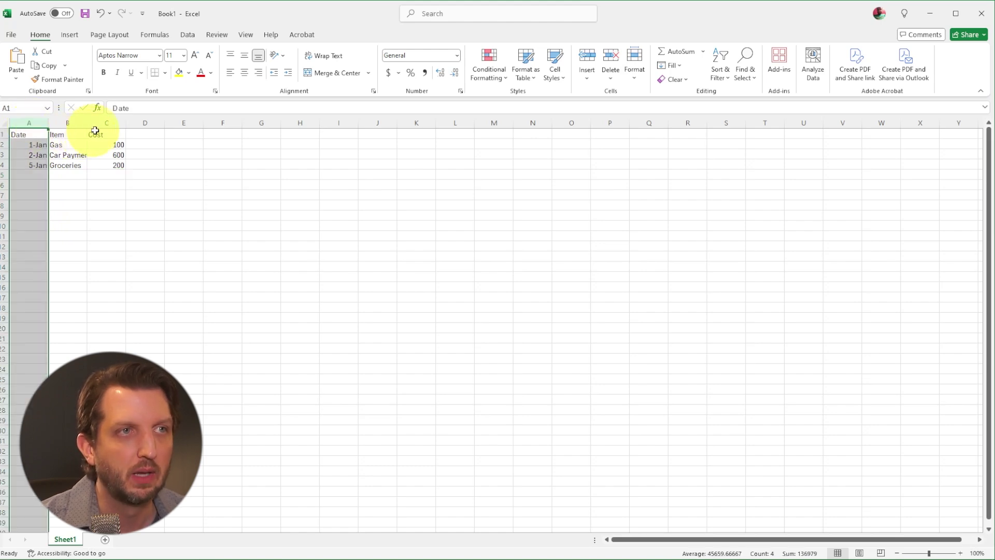
{"action": "key", "text": "alt+a"}
{"action": "right_click", "coordinate": [32, 124]}
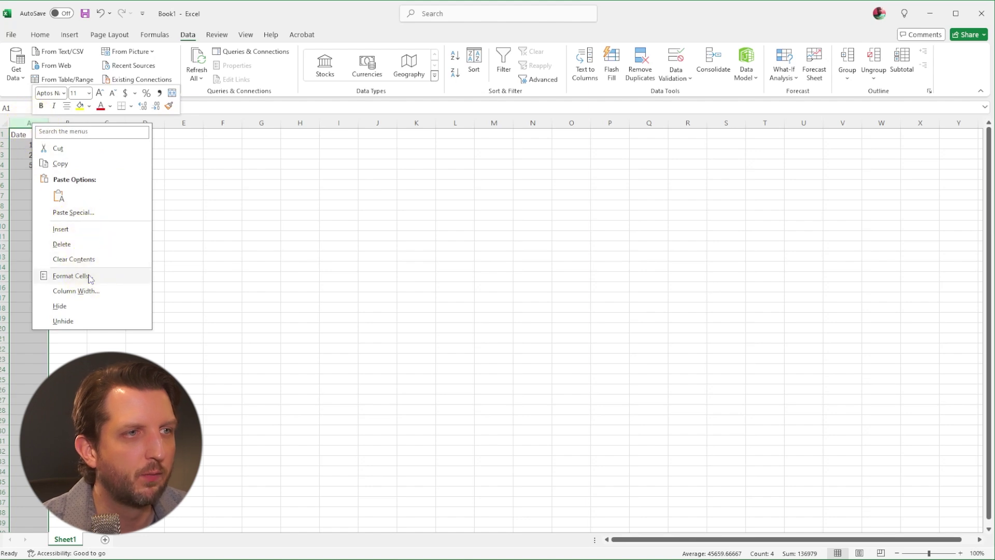
{"action": "left_click", "coordinate": [72, 276]}
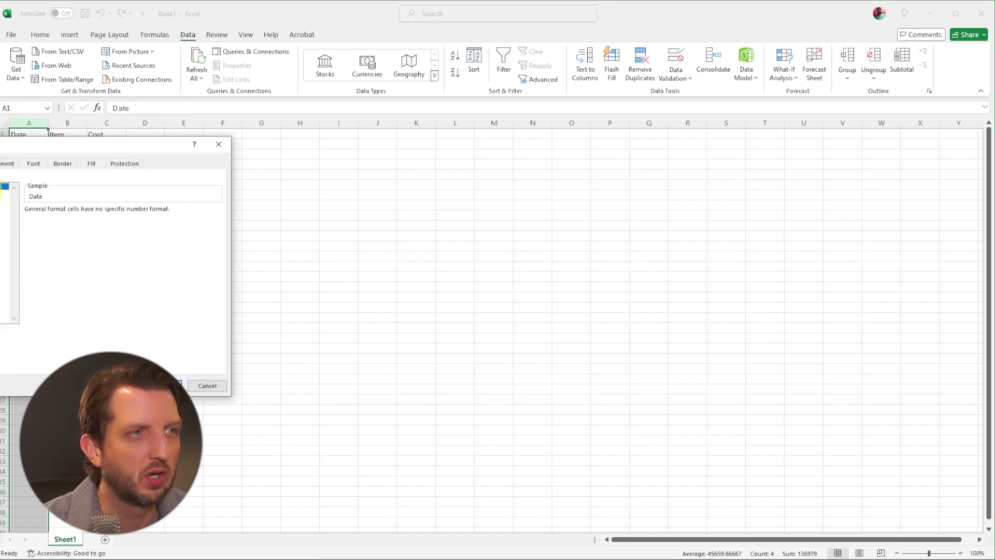
{"action": "left_click", "coordinate": [2, 193]}
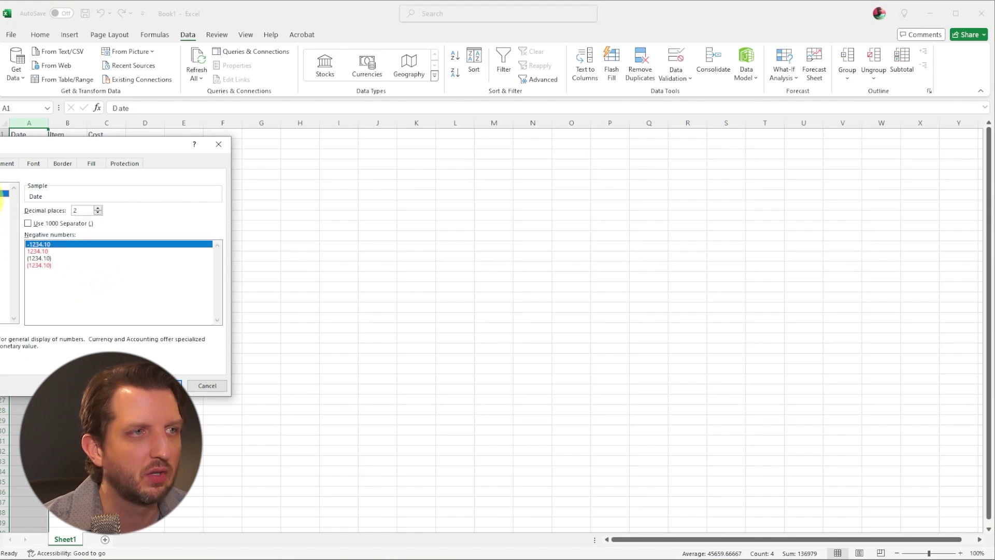
{"action": "left_click", "coordinate": [2, 200]}
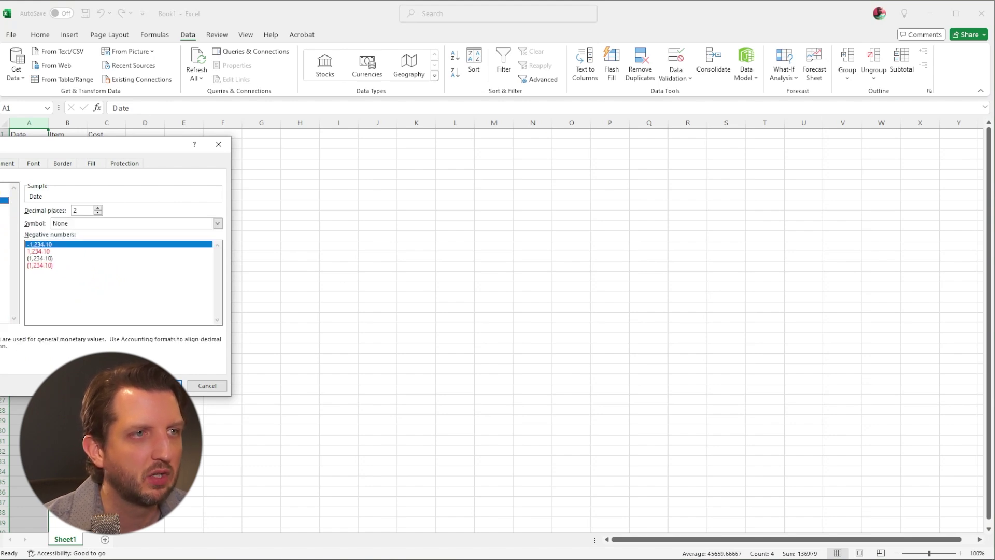
{"action": "left_click", "coordinate": [2, 214]}
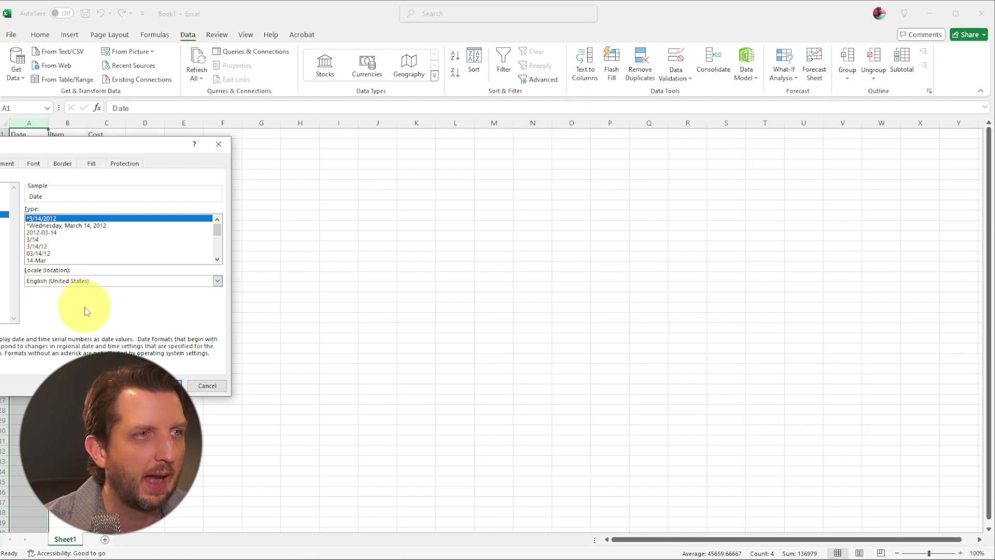
{"action": "left_click", "coordinate": [47, 253]}
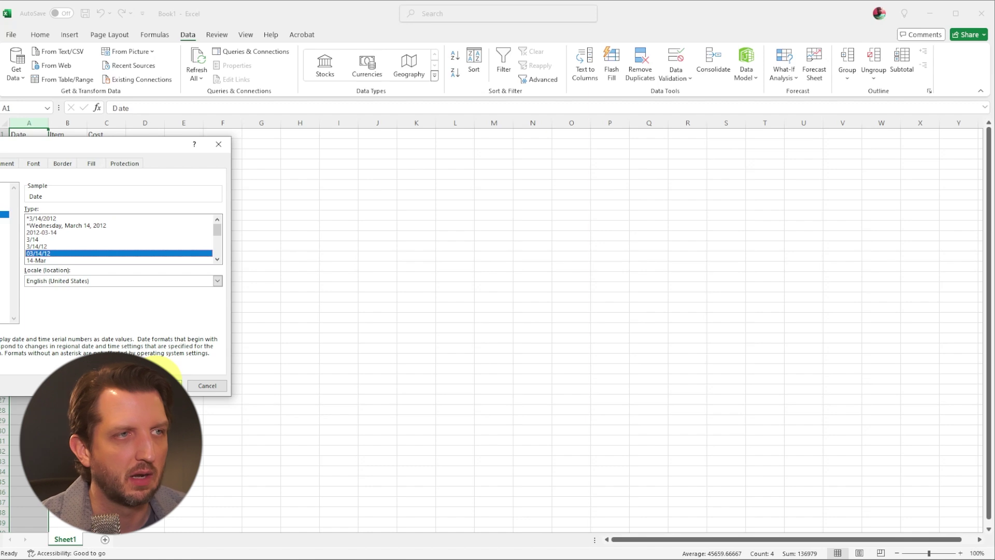
{"action": "left_click", "coordinate": [158, 385]}
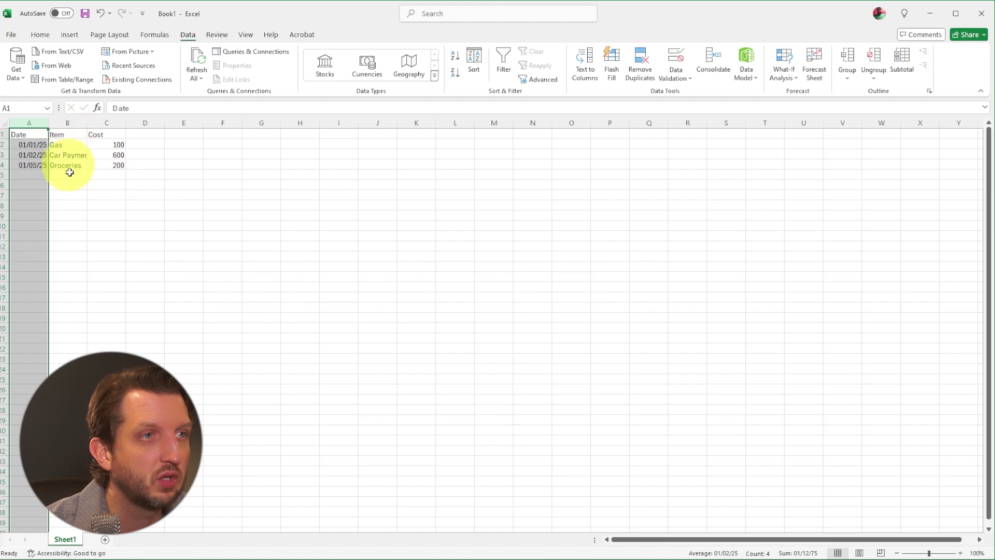
Widen column B to fit Car Payment and narrow column C to fit the costs.
{"action": "left_click", "coordinate": [67, 123]}
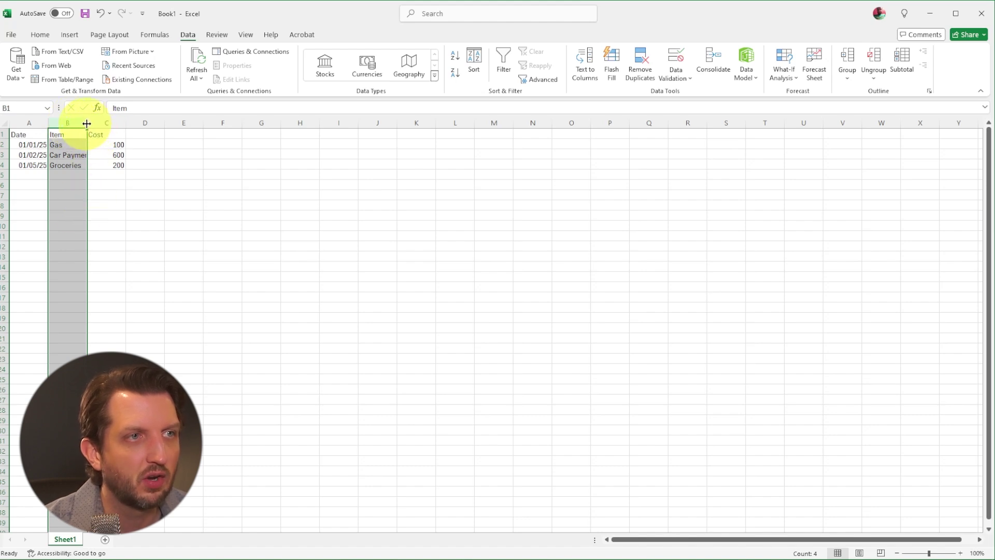
{"action": "left_click", "coordinate": [88, 124]}
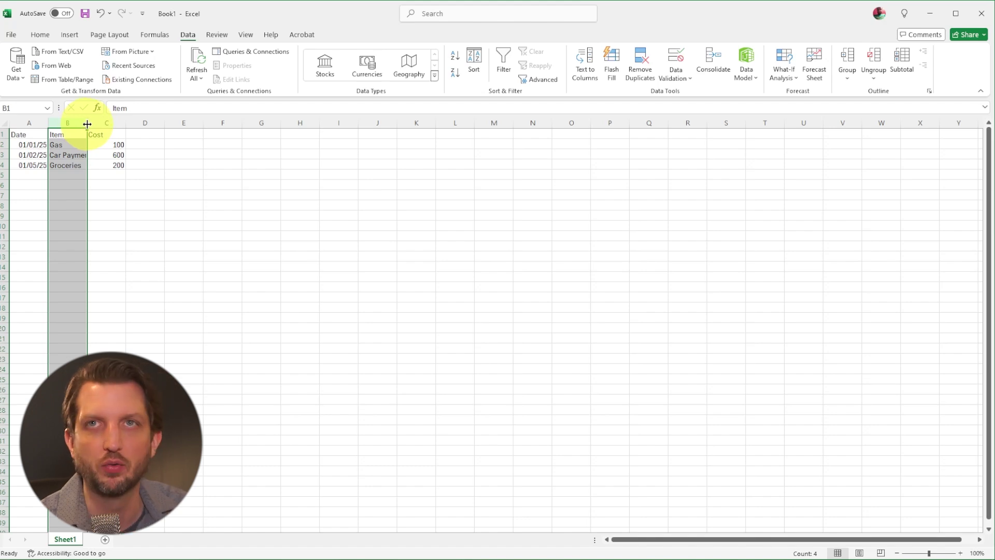
{"action": "left_click_drag", "start_coordinate": [87, 124], "coordinate": [133, 117]}
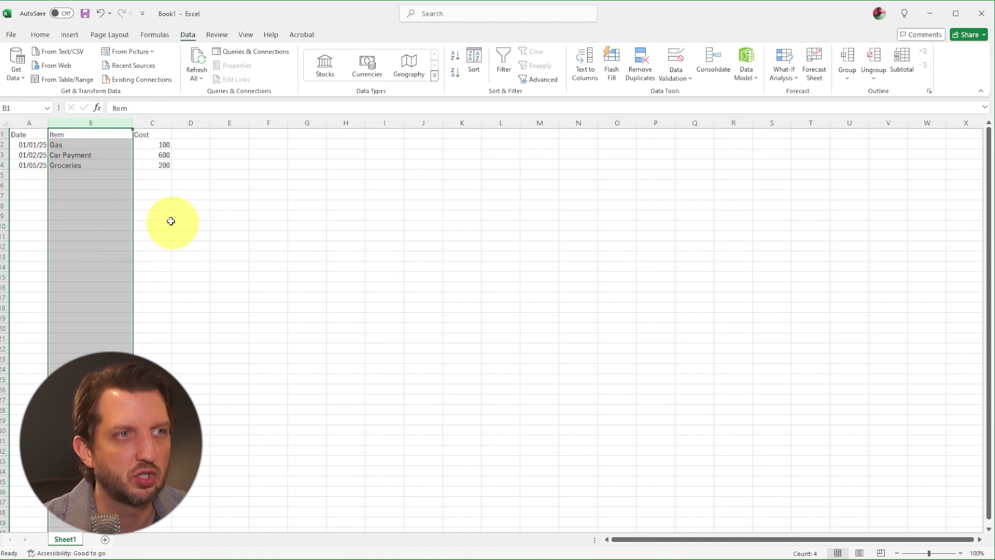
{"action": "left_click", "coordinate": [151, 121]}
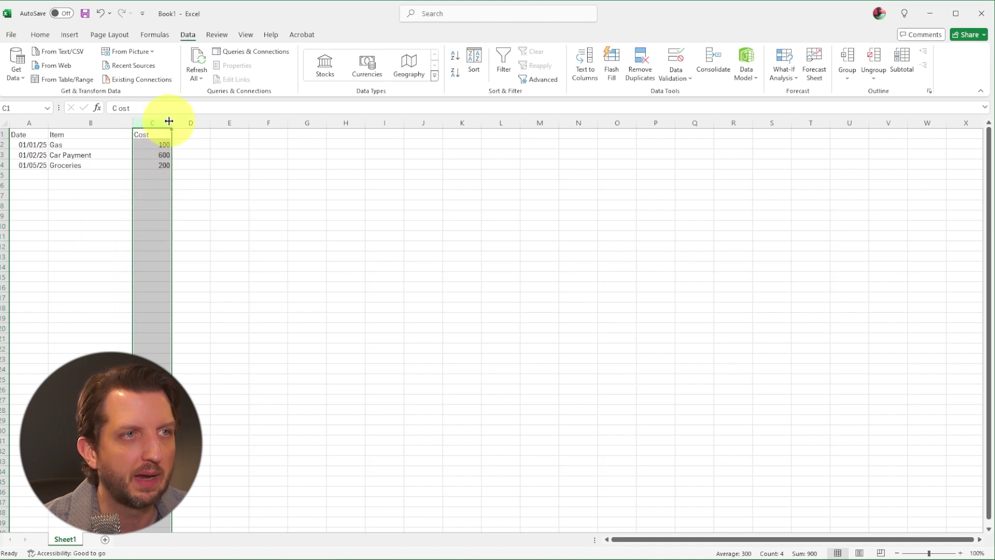
{"action": "left_click_drag", "start_coordinate": [171, 122], "coordinate": [161, 122]}
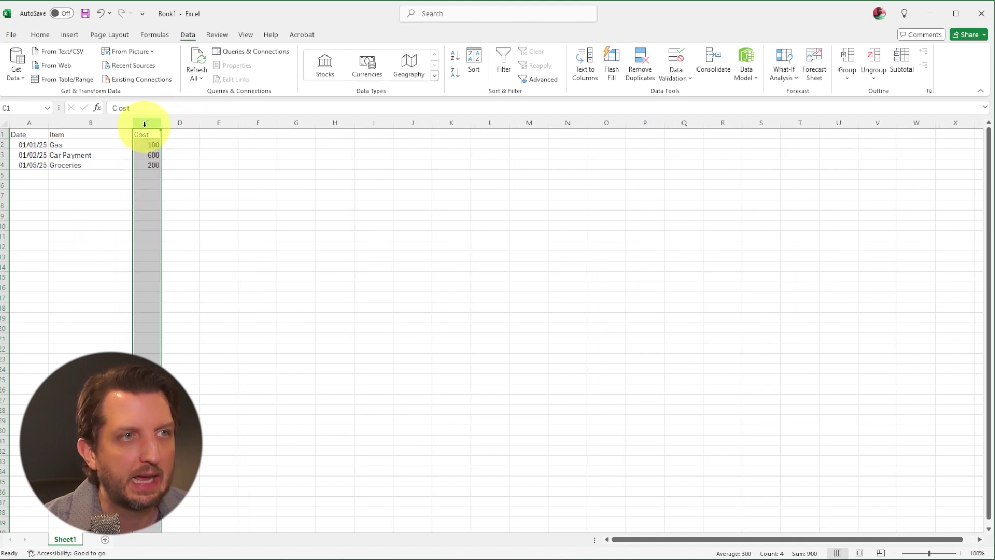
{"action": "right_click", "coordinate": [146, 122]}
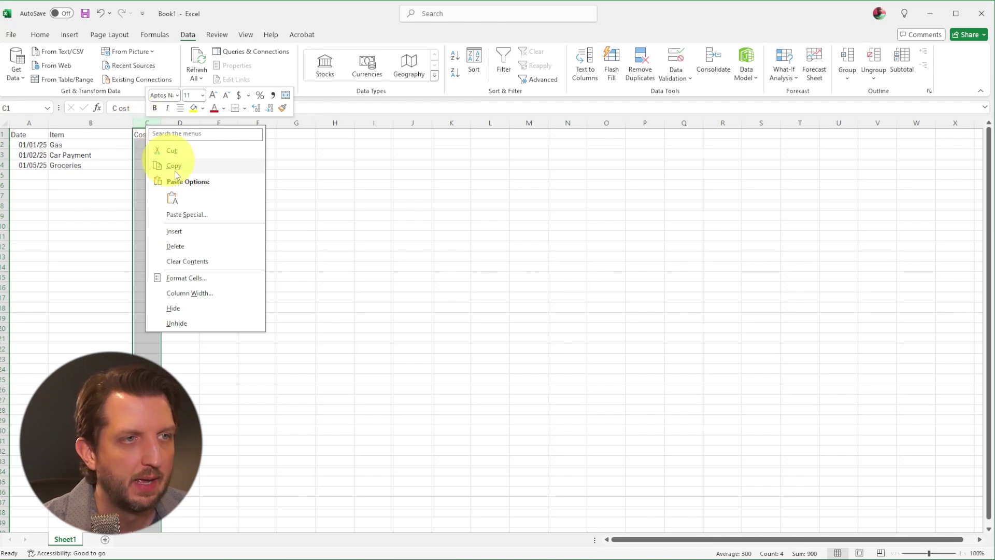
Format the Cost column as Currency with $ and 2 decimals, showing negatives in red.
{"action": "left_click", "coordinate": [202, 277]}
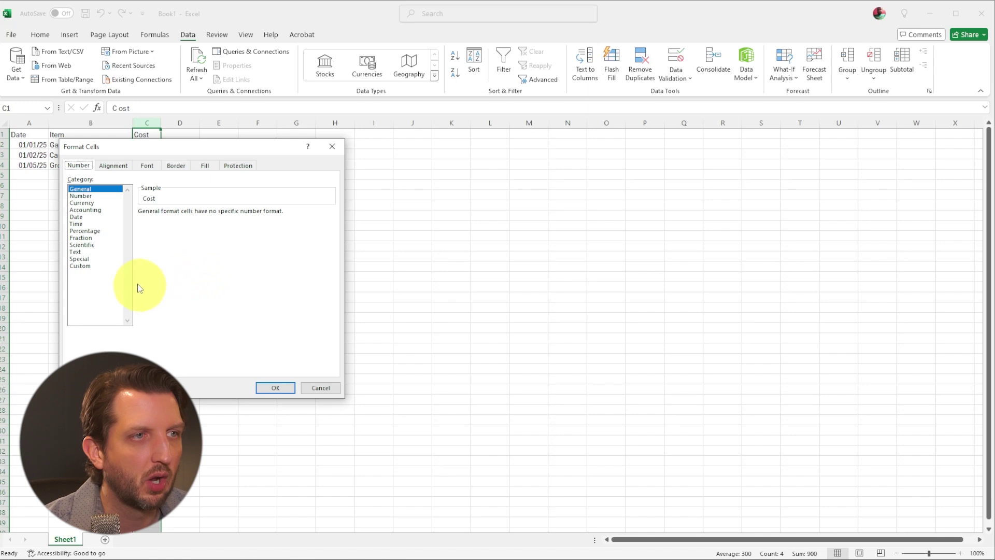
{"action": "left_click", "coordinate": [96, 203]}
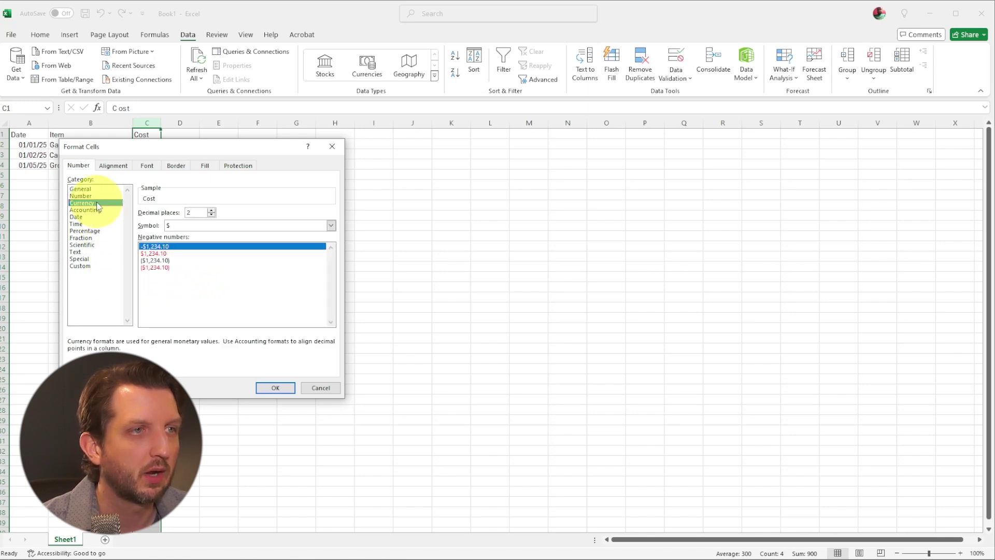
{"action": "left_click", "coordinate": [153, 253]}
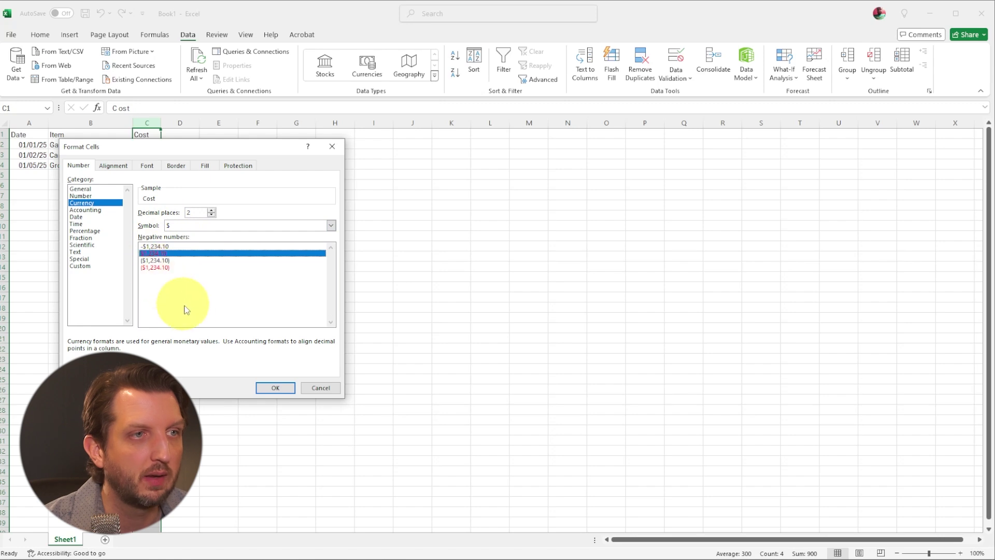
{"action": "left_click", "coordinate": [276, 390]}
{"action": "left_click", "coordinate": [246, 340]}
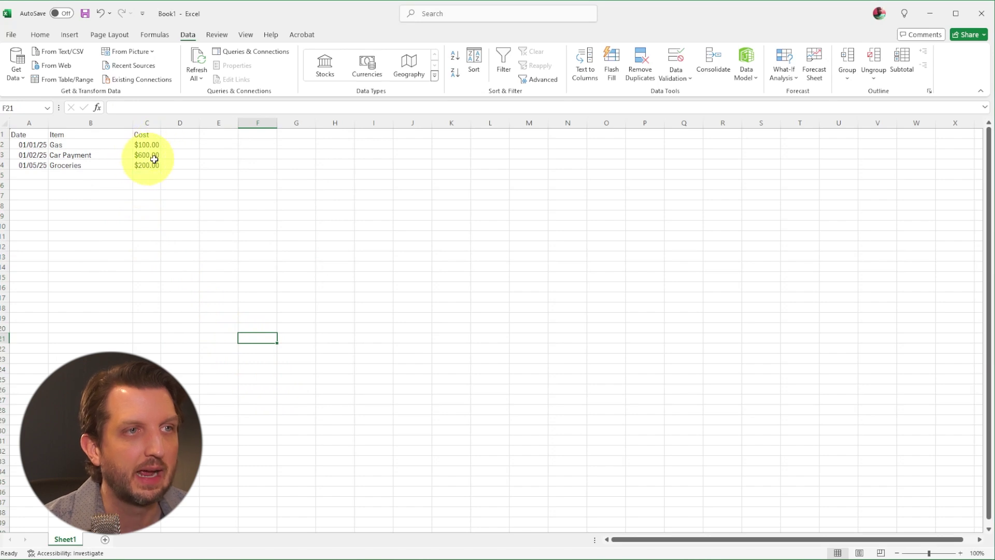
Widen column C for the dollar amounts and column A for the dates.
{"action": "left_click_drag", "start_coordinate": [162, 121], "coordinate": [176, 119]}
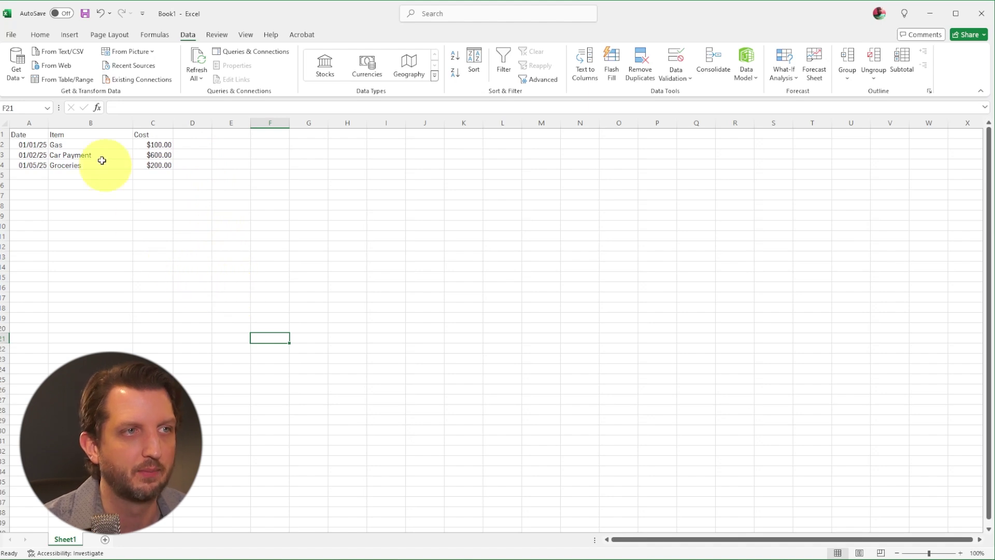
{"action": "left_click_drag", "start_coordinate": [50, 123], "coordinate": [63, 124]}
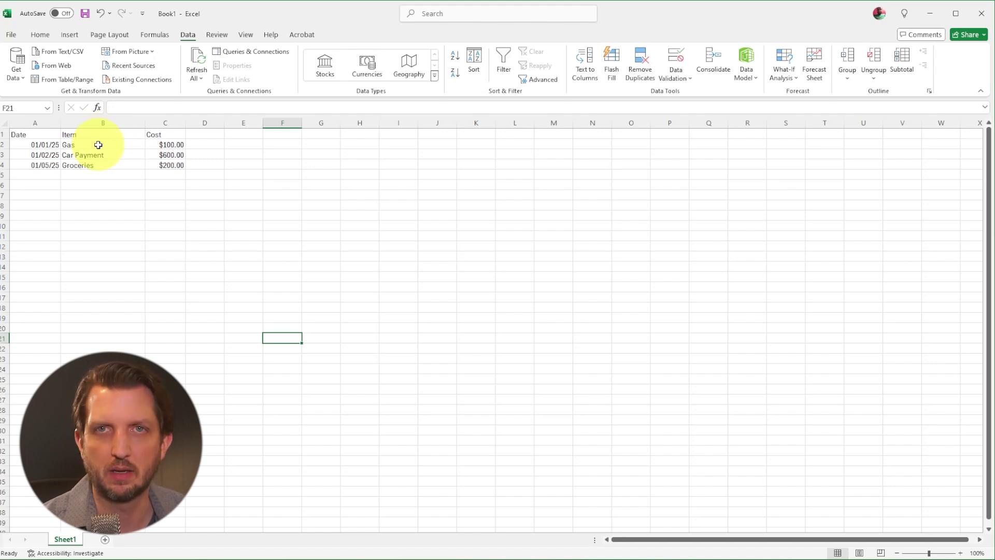
{"action": "left_click", "coordinate": [2, 134]}
Format the header row as 12 pt bold with a light blue fill.
{"action": "left_click", "coordinate": [41, 35]}
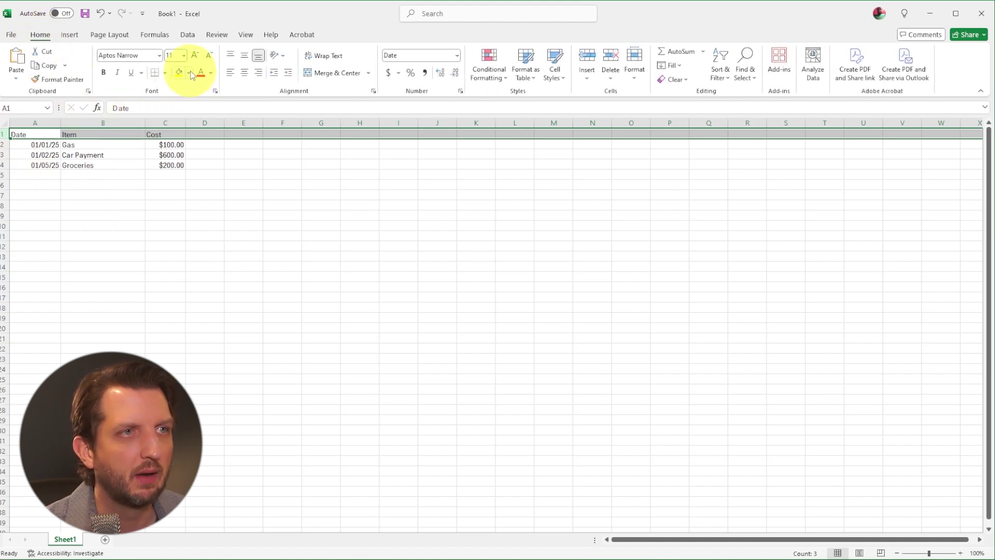
{"action": "left_click", "coordinate": [183, 56]}
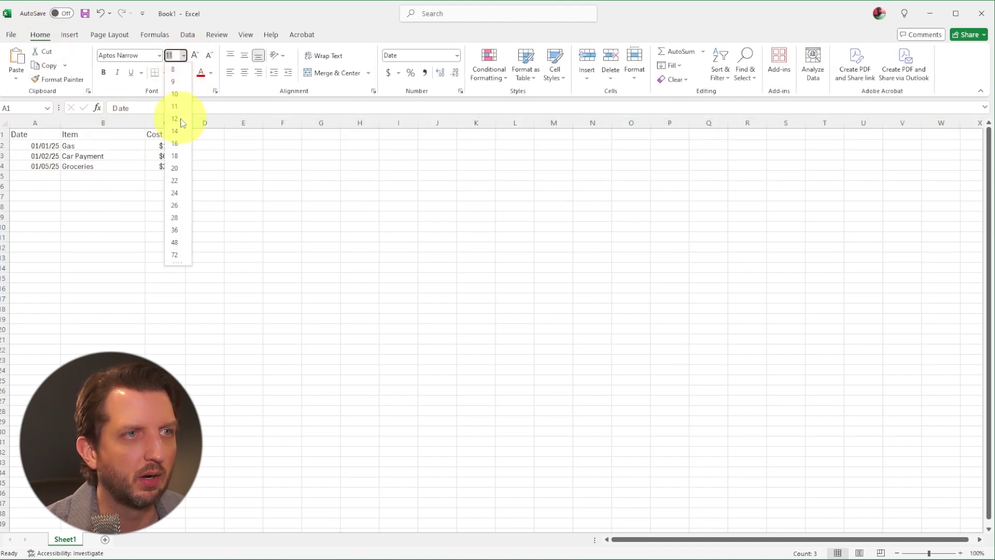
{"action": "left_click", "coordinate": [182, 120]}
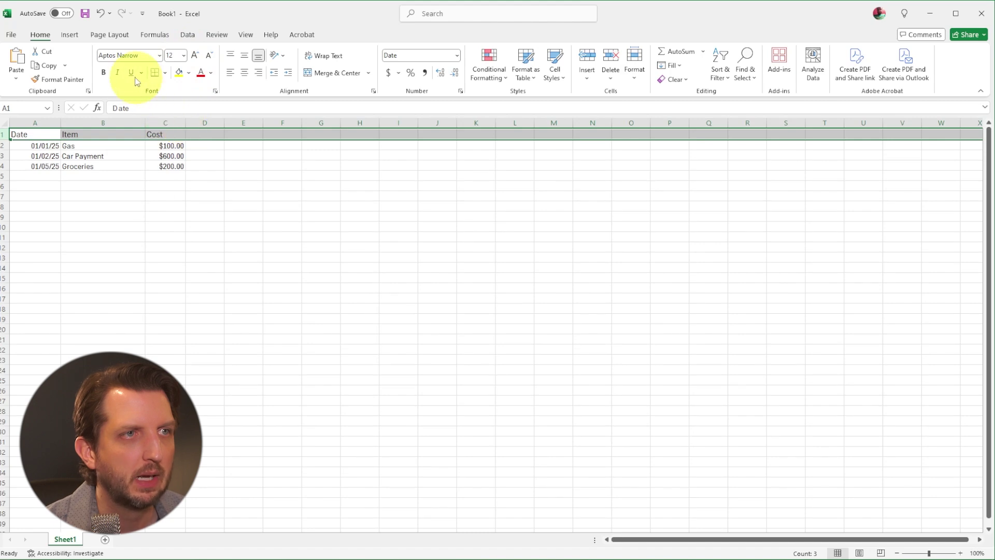
{"action": "left_click", "coordinate": [103, 73]}
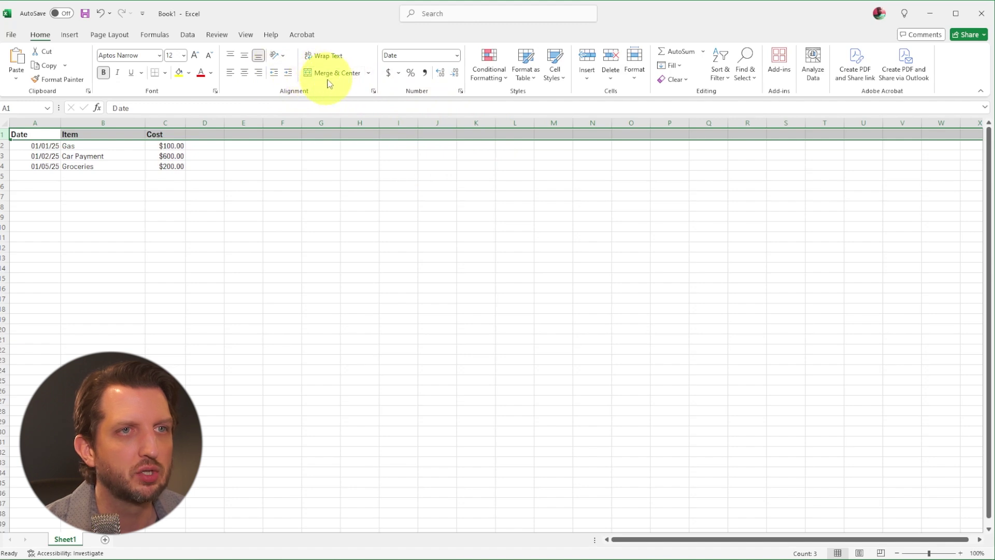
{"action": "left_click", "coordinate": [190, 77]}
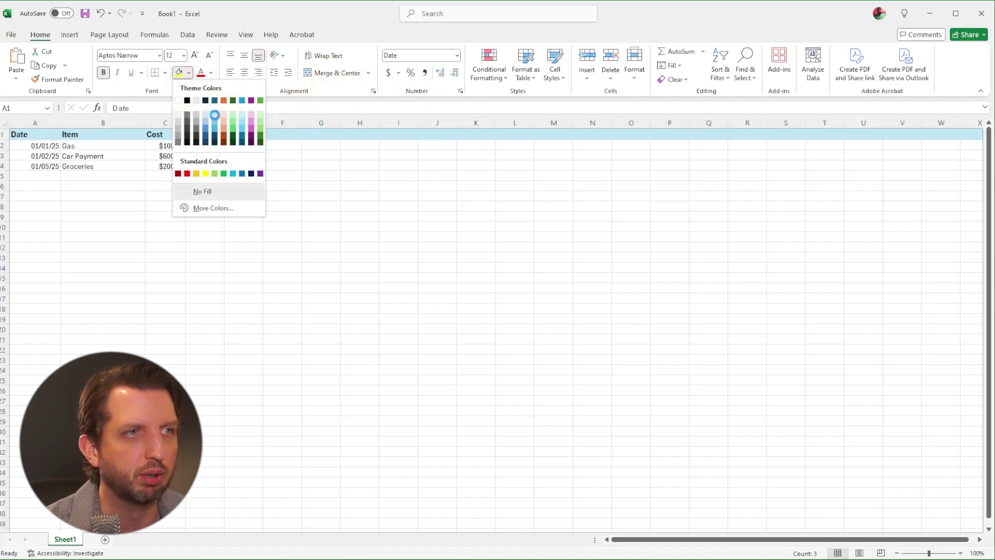
{"action": "left_click", "coordinate": [217, 119]}
{"action": "left_click", "coordinate": [251, 289]}
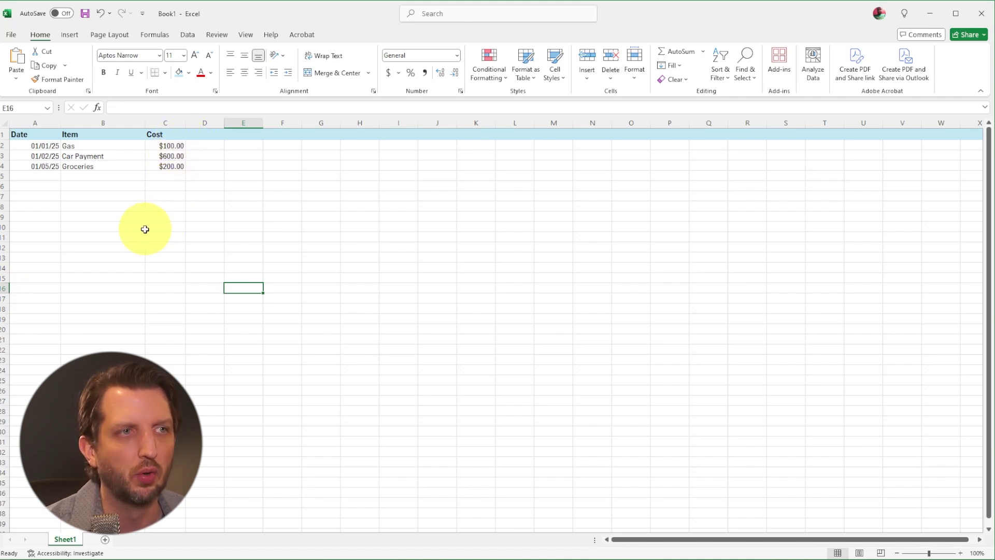
Enter the label 'Monthly Total' in B13.
{"action": "left_click", "coordinate": [110, 258]}
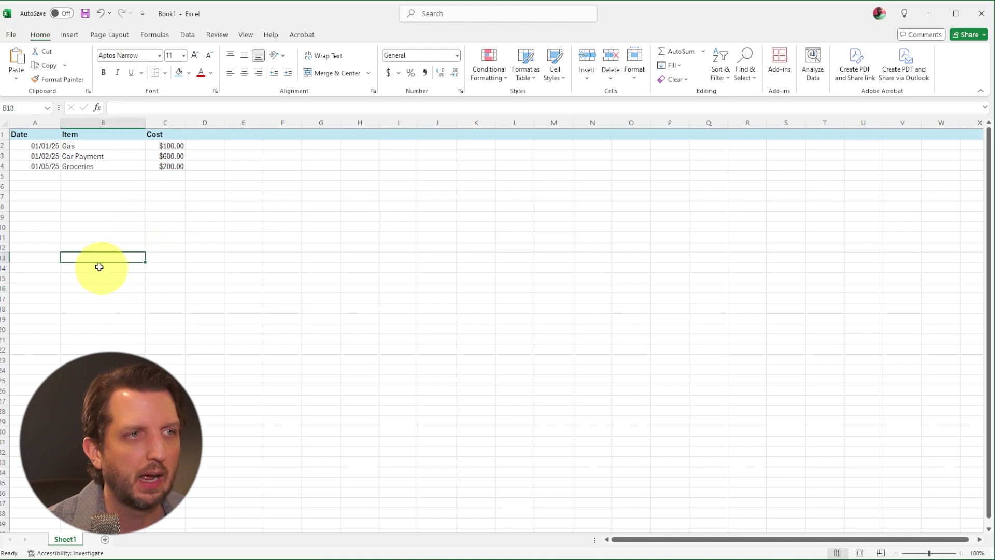
{"action": "type", "text": "Monthl"}
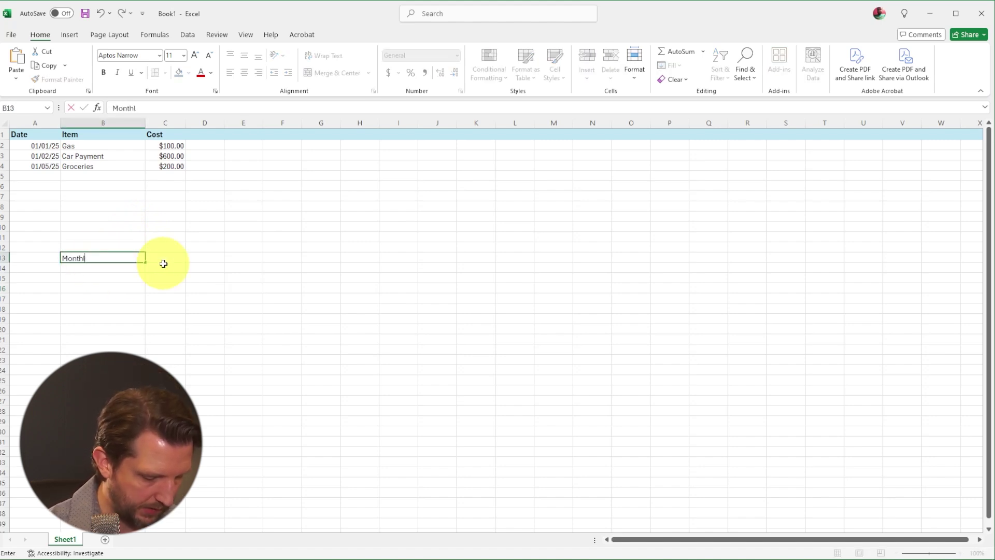
{"action": "type", "text": "y Totla"}
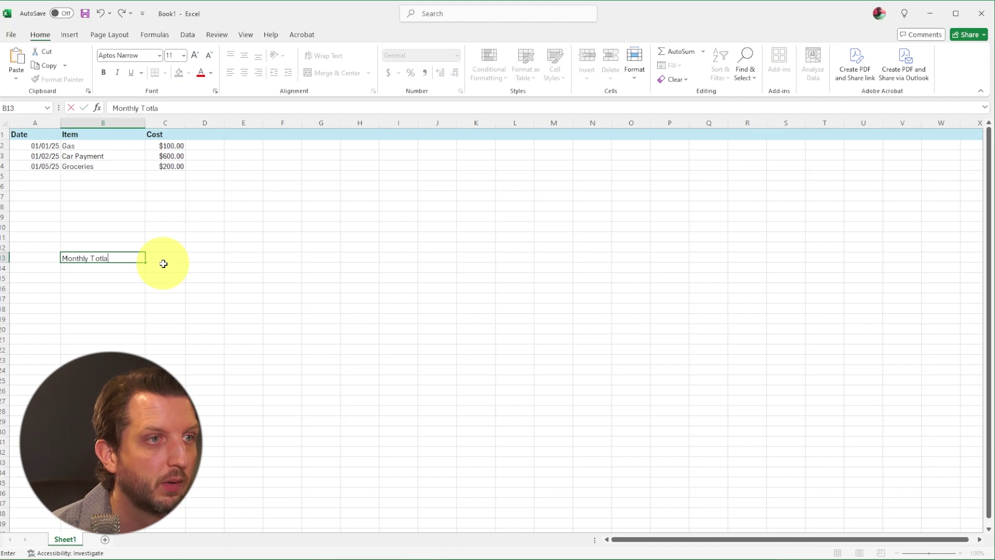
{"action": "key", "text": "BackSpace"}
{"action": "key", "text": "BackSpace"}
{"action": "type", "text": "al"}
AutoSum the costs into C13 with =SUM(C2:C12), giving $900.00.
{"action": "left_click", "coordinate": [171, 258]}
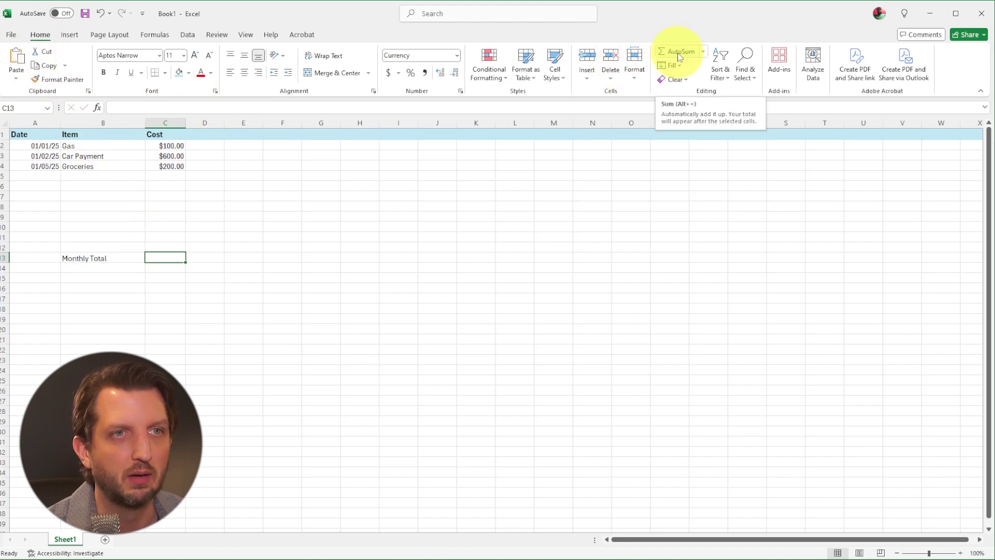
{"action": "left_click", "coordinate": [704, 52]}
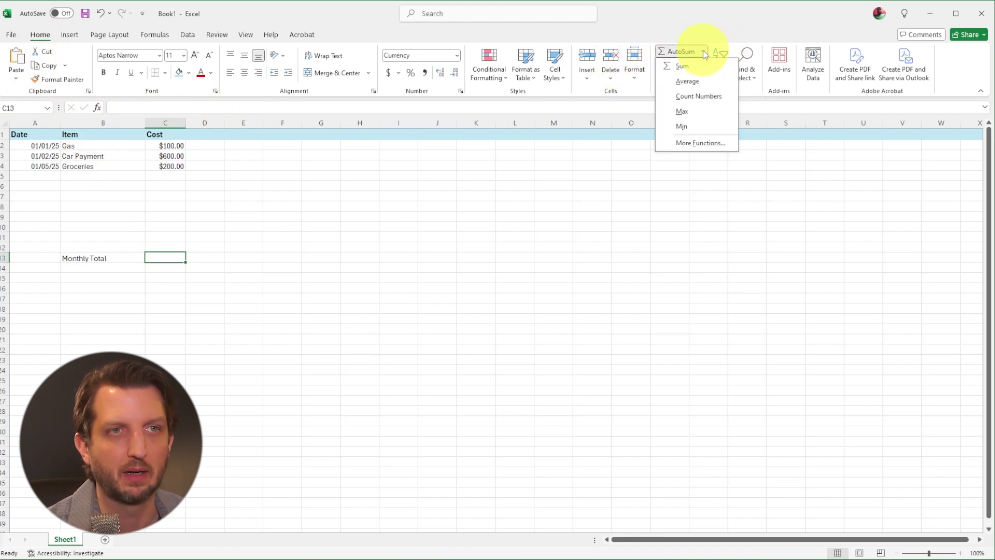
{"action": "left_click", "coordinate": [680, 70]}
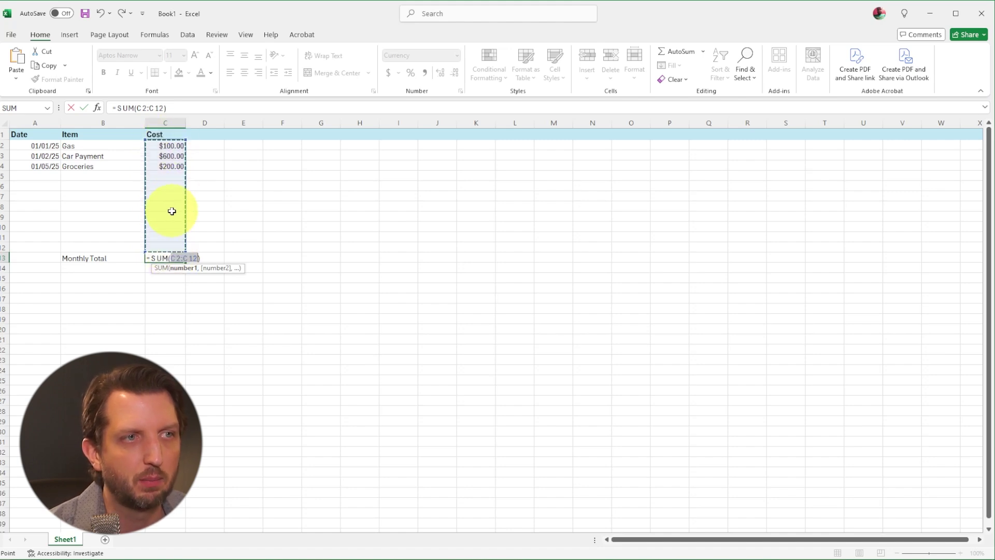
{"action": "key", "text": "Return"}
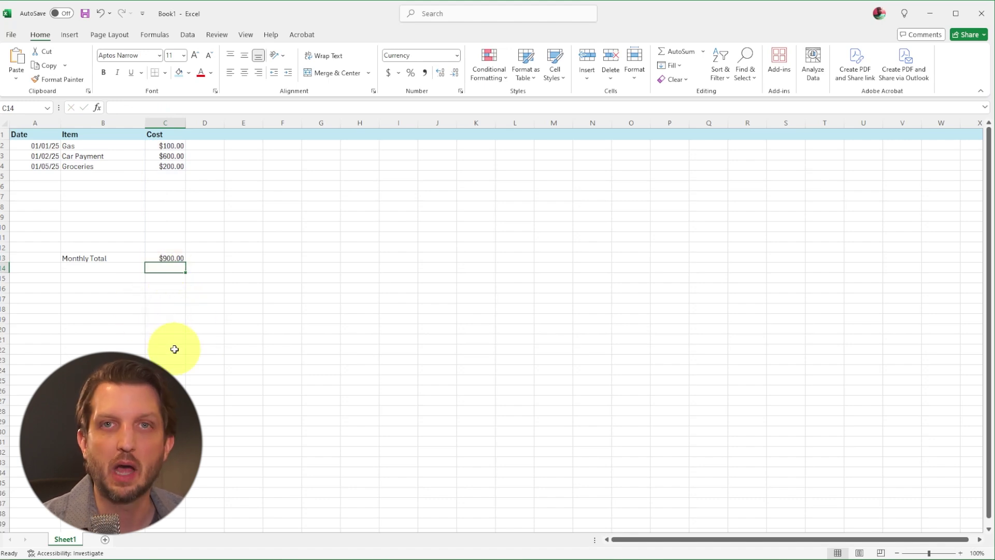
{"action": "left_click", "coordinate": [166, 257]}
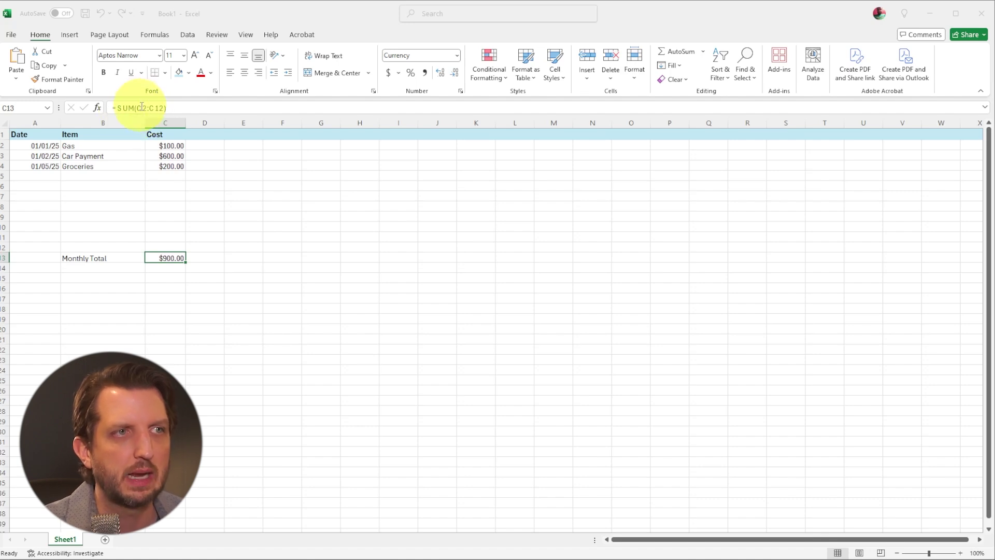
Change the C13 formula's range from C2:C12 to C2:C8.
{"action": "left_click", "coordinate": [174, 146]}
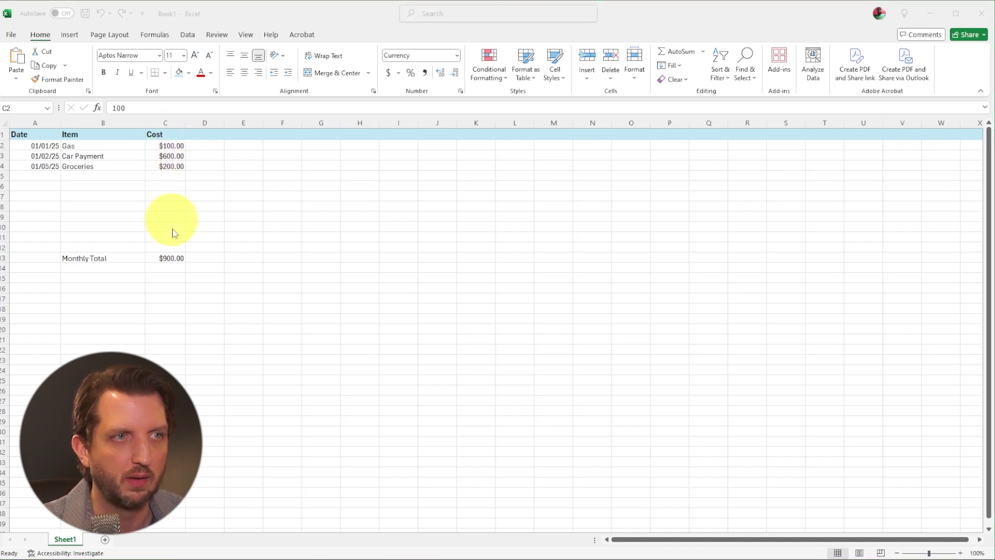
{"action": "left_click", "coordinate": [172, 257]}
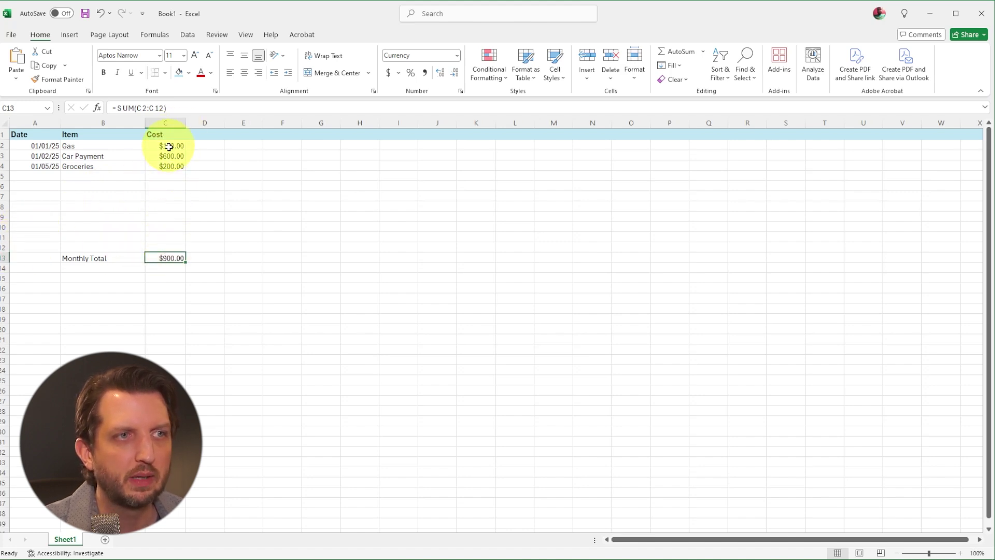
{"action": "left_click", "coordinate": [161, 108]}
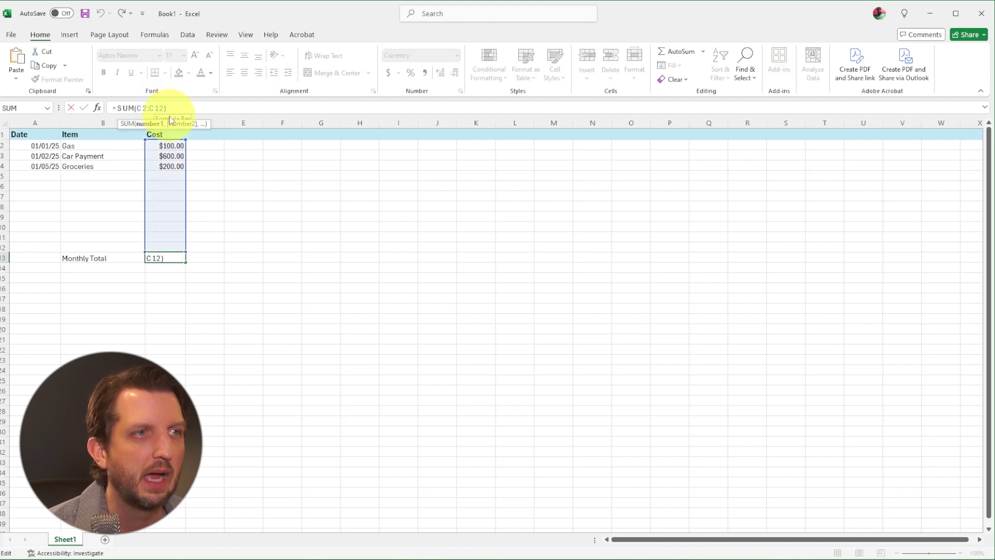
{"action": "key", "text": "BackSpace"}
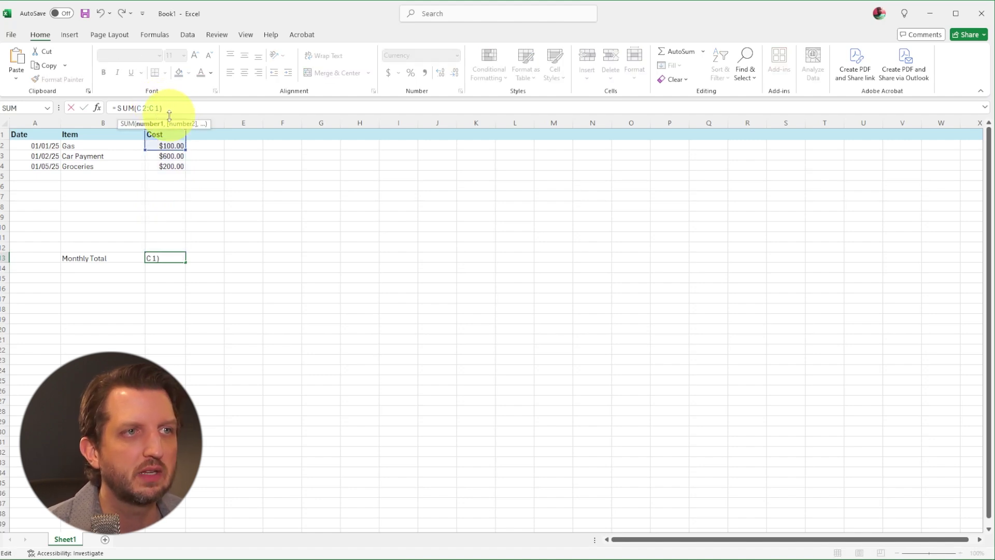
{"action": "key", "text": "BackSpace"}
{"action": "type", "text": "4"}
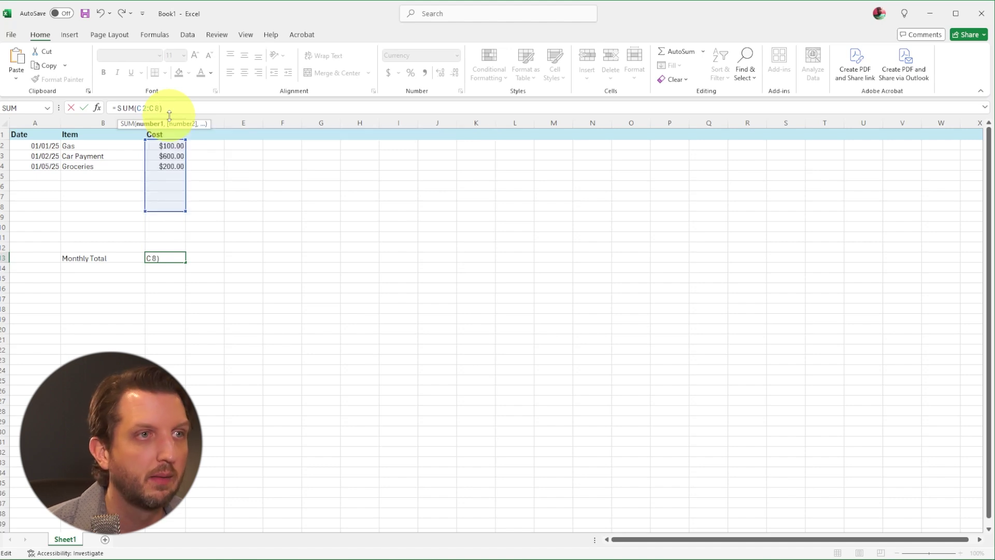
{"action": "key", "text": "Return"}
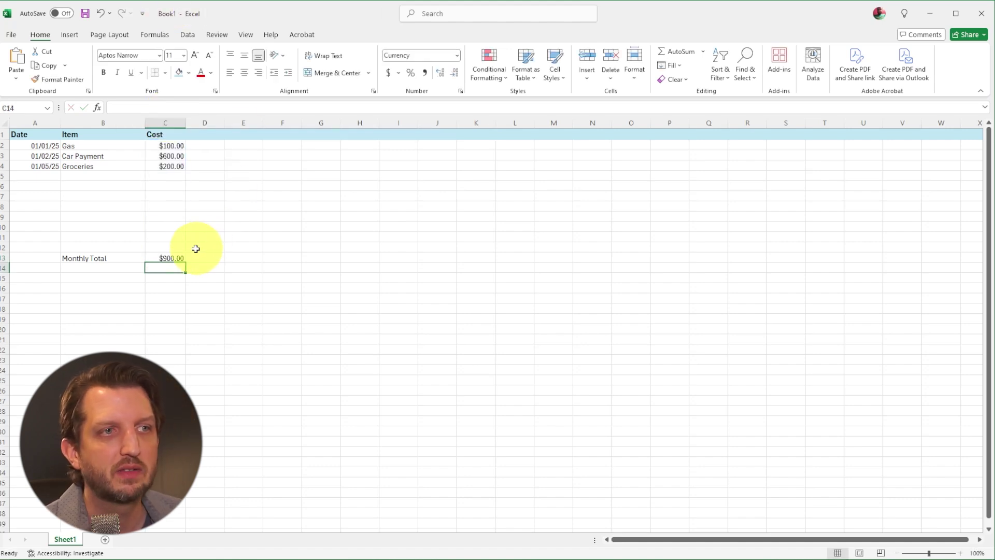
{"action": "double_click", "coordinate": [176, 257]}
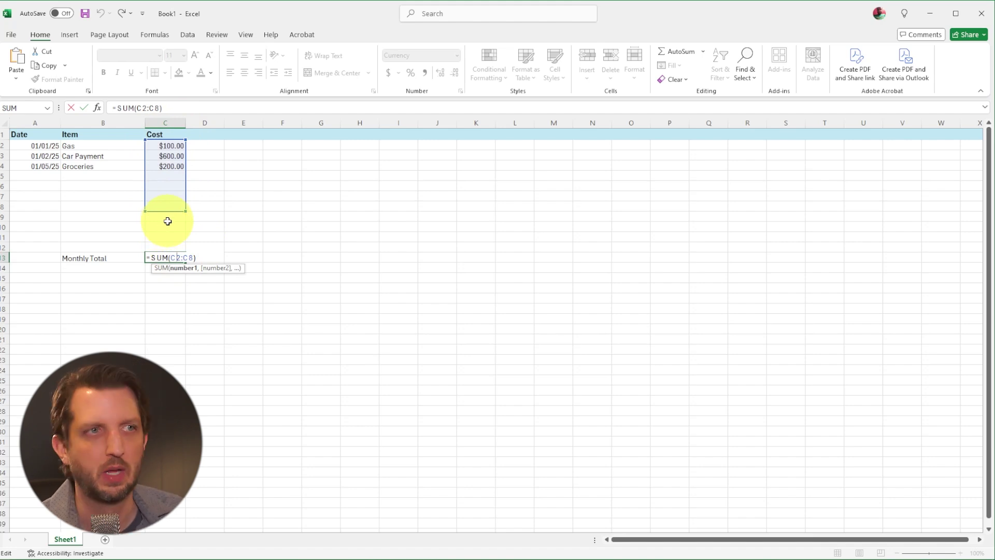
{"action": "left_click", "coordinate": [207, 250]}
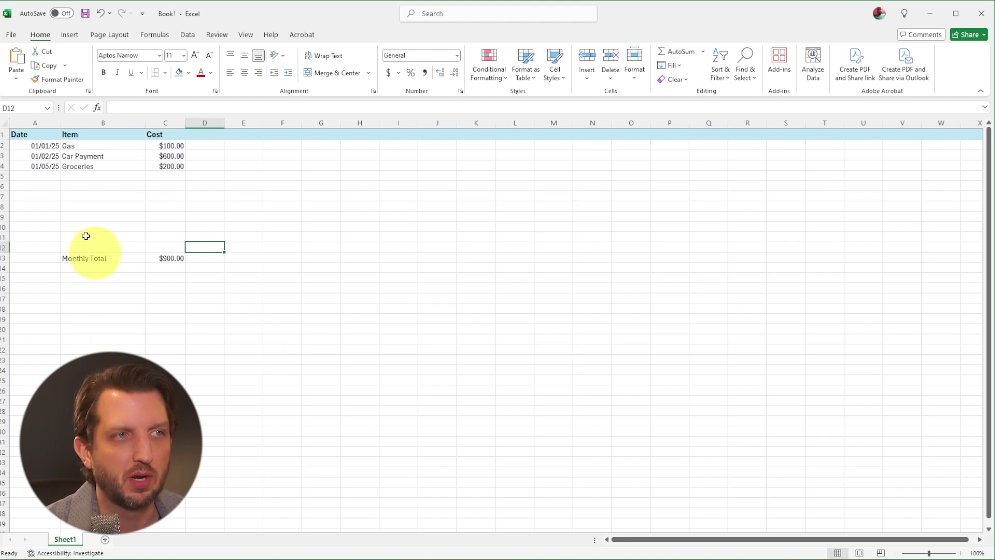
Add an Ice Cream expense in row 5, dated 01/12/25, costing 12.
{"action": "left_click", "coordinate": [41, 176]}
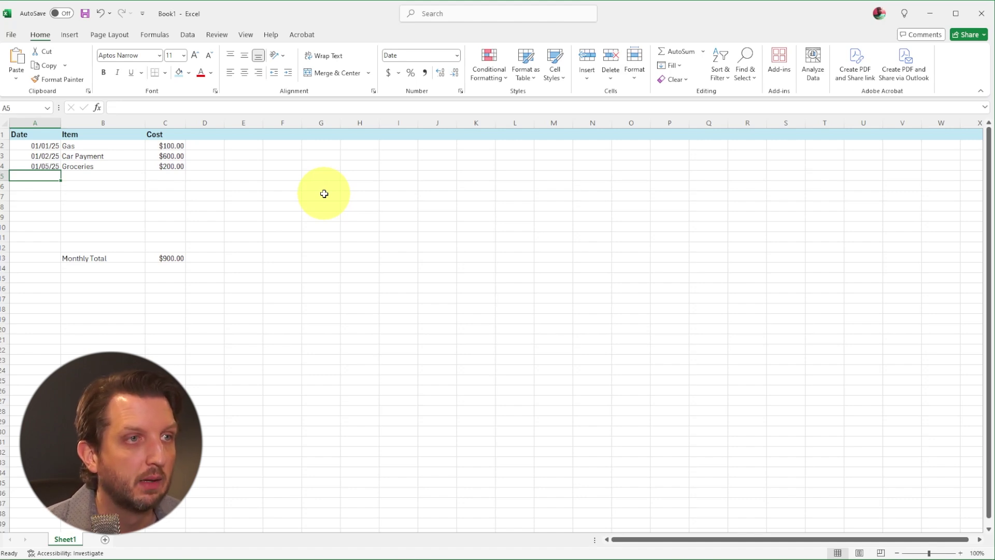
{"action": "type", "text": "1-12"}
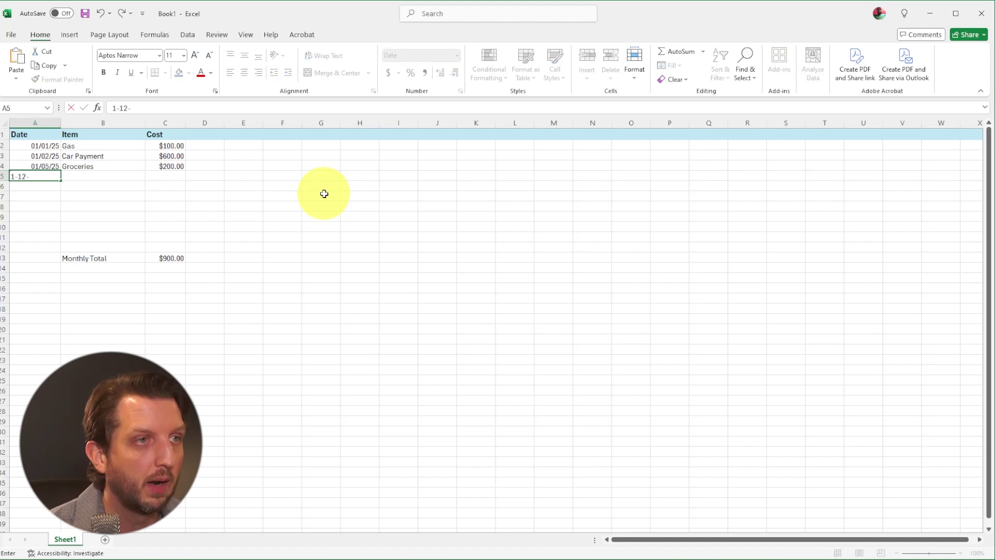
{"action": "key", "text": "Return"}
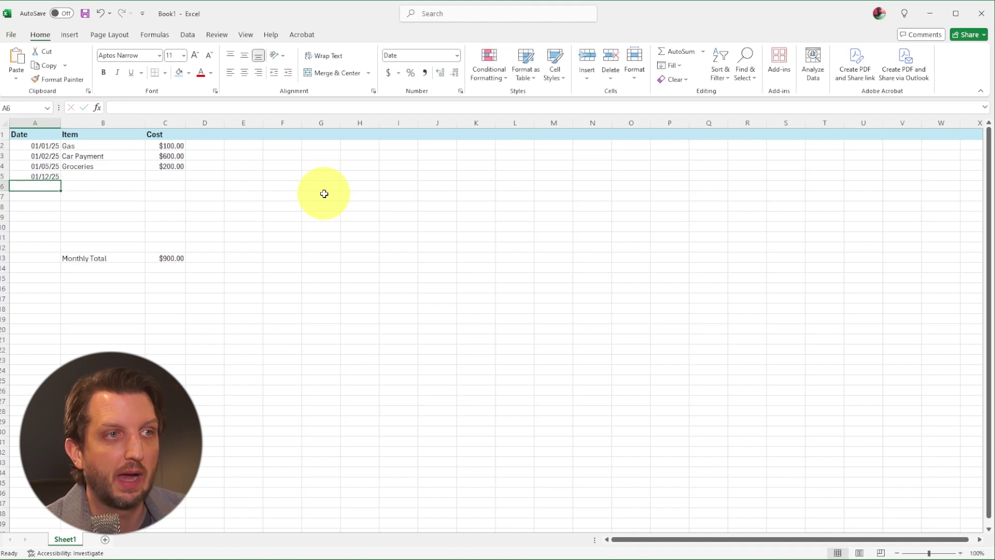
{"action": "key", "text": "Right"}
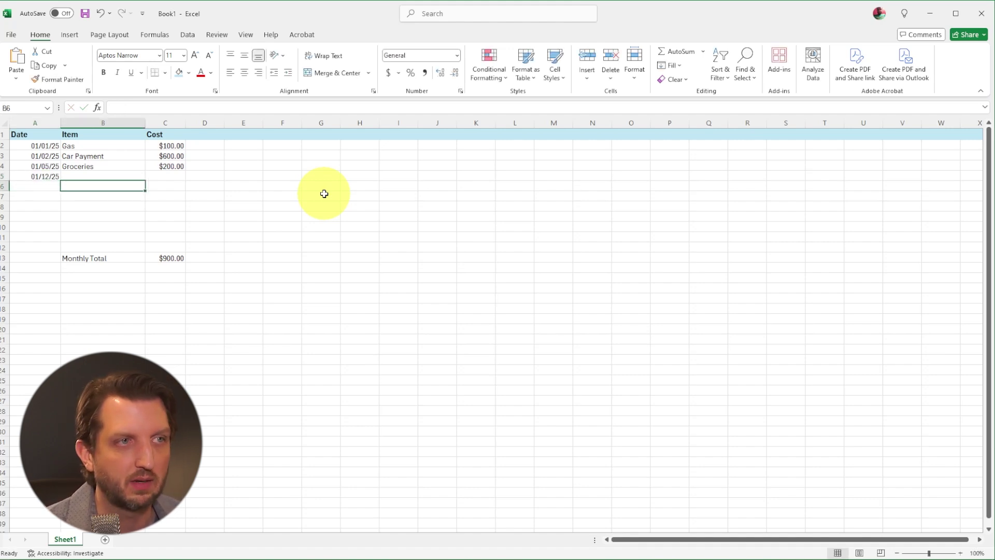
{"action": "key", "text": "Up"}
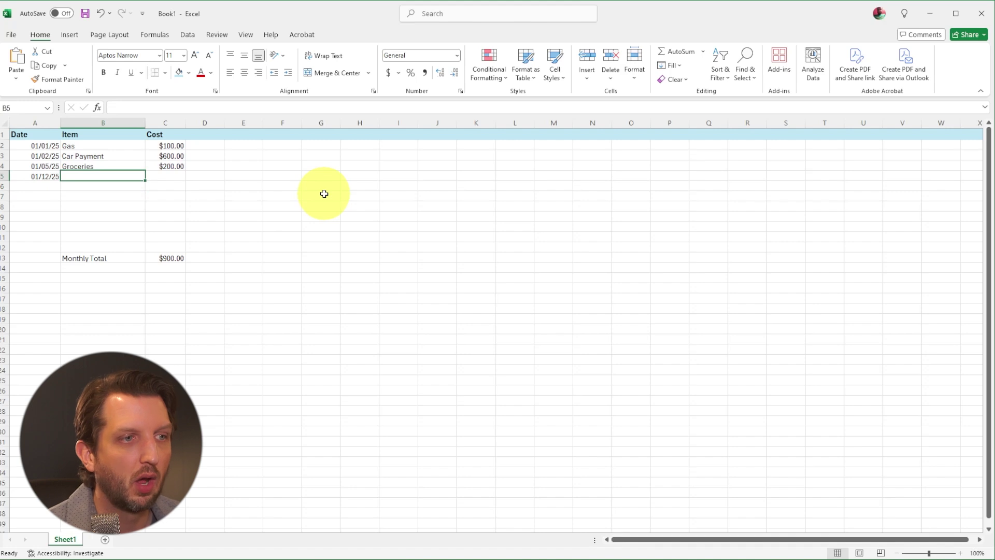
{"action": "type", "text": "Ice "}
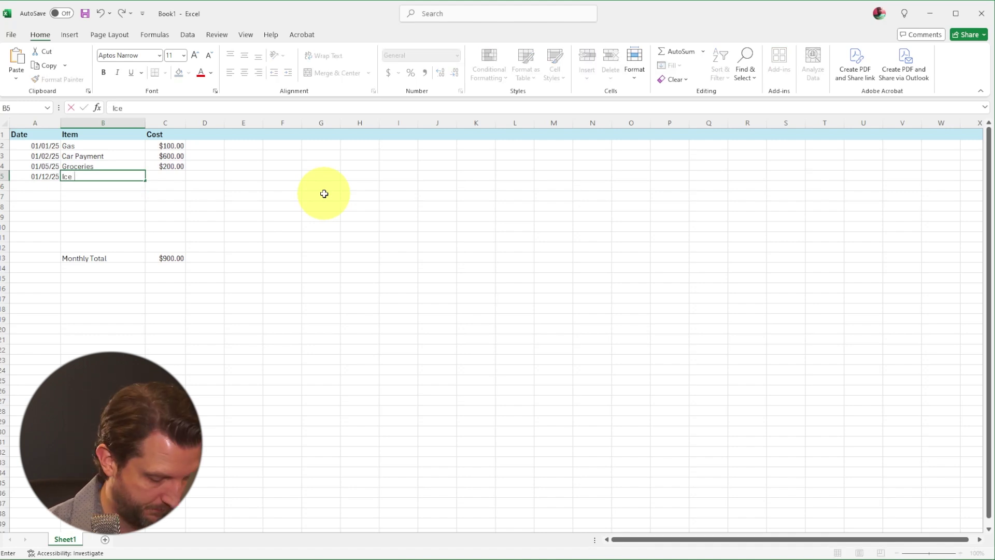
{"action": "type", "text": "C ream"}
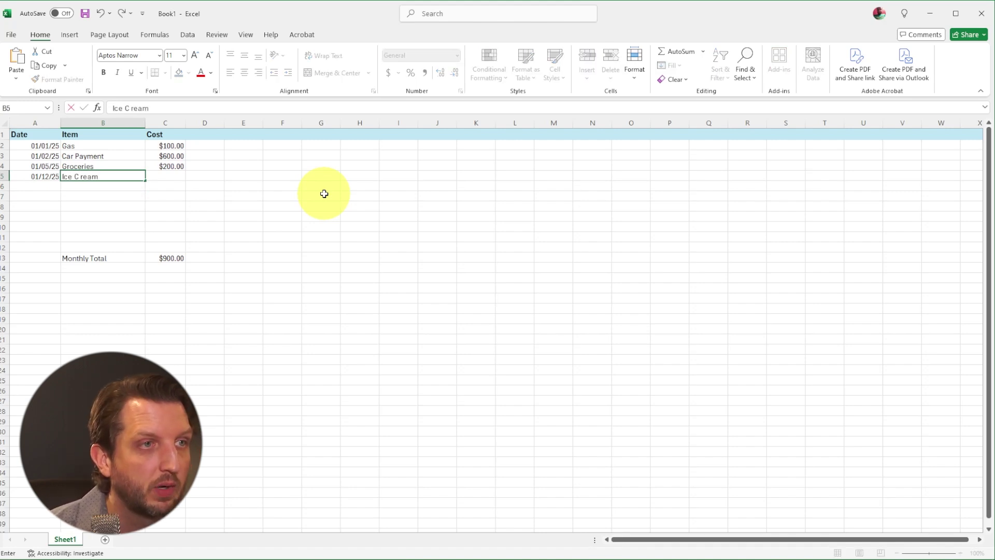
{"action": "key", "text": "Tab"}
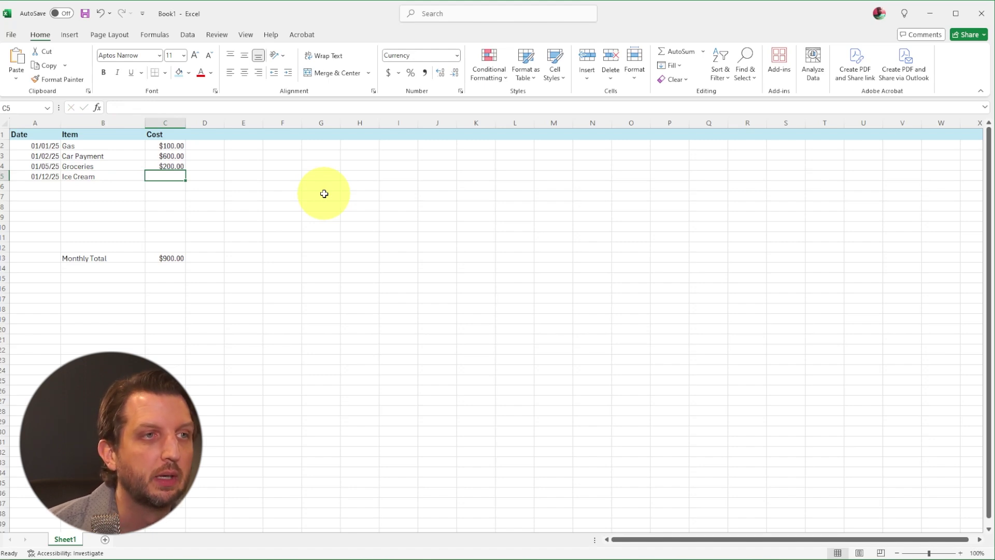
{"action": "type", "text": "12"}
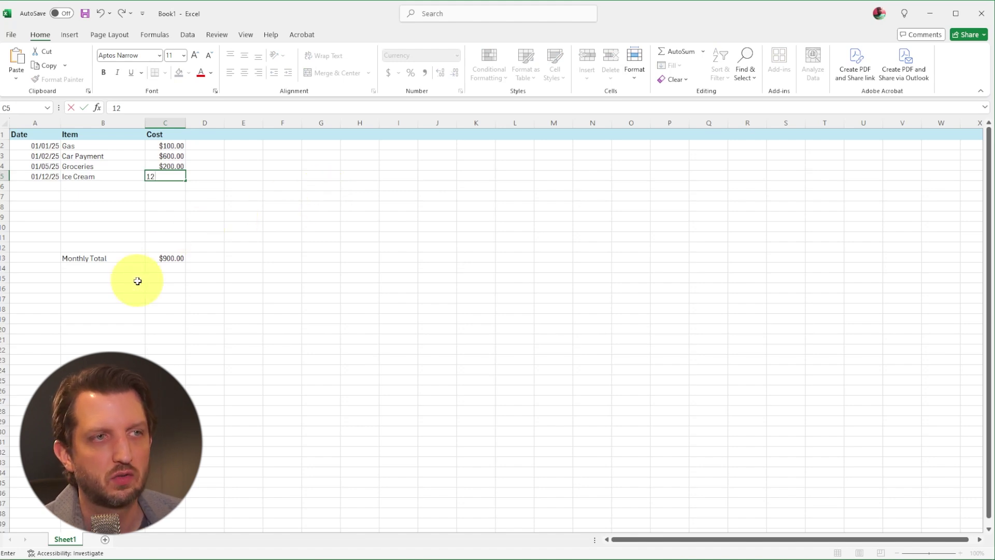
{"action": "key", "text": "Return"}
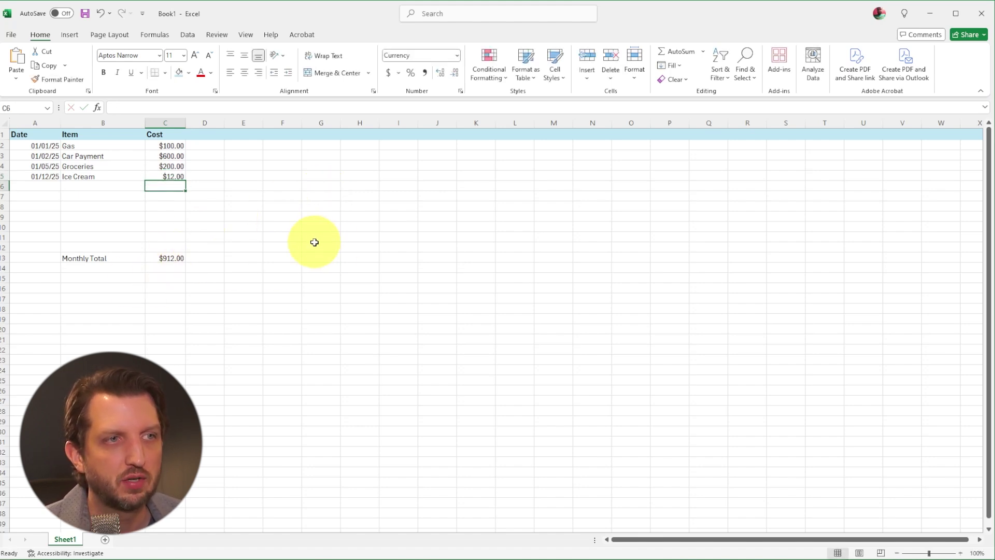
Check the Monthly Total formula and select the Ice Cream row A5:C5.
{"action": "left_click", "coordinate": [166, 257]}
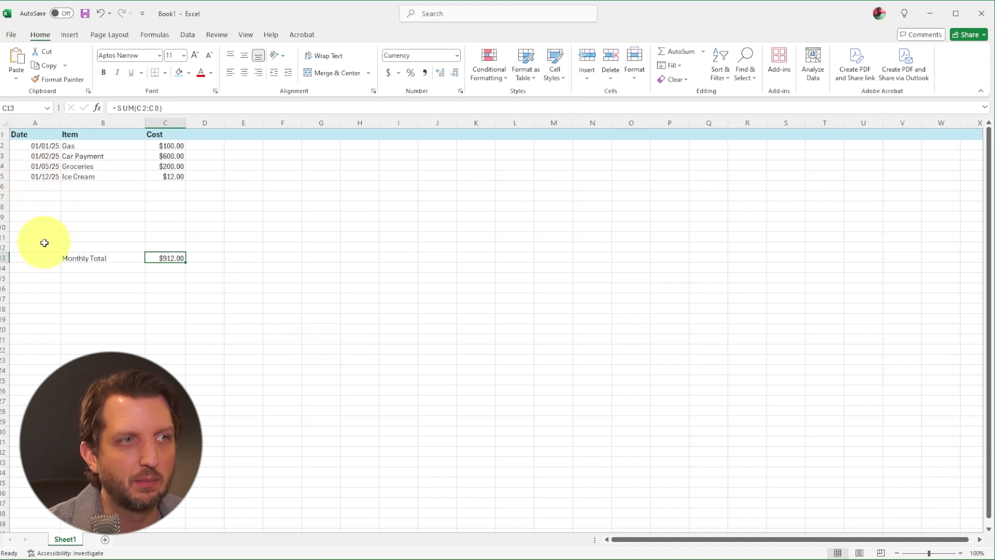
{"action": "left_click", "coordinate": [37, 178]}
{"action": "left_click_drag", "start_coordinate": [36, 178], "coordinate": [179, 207]}
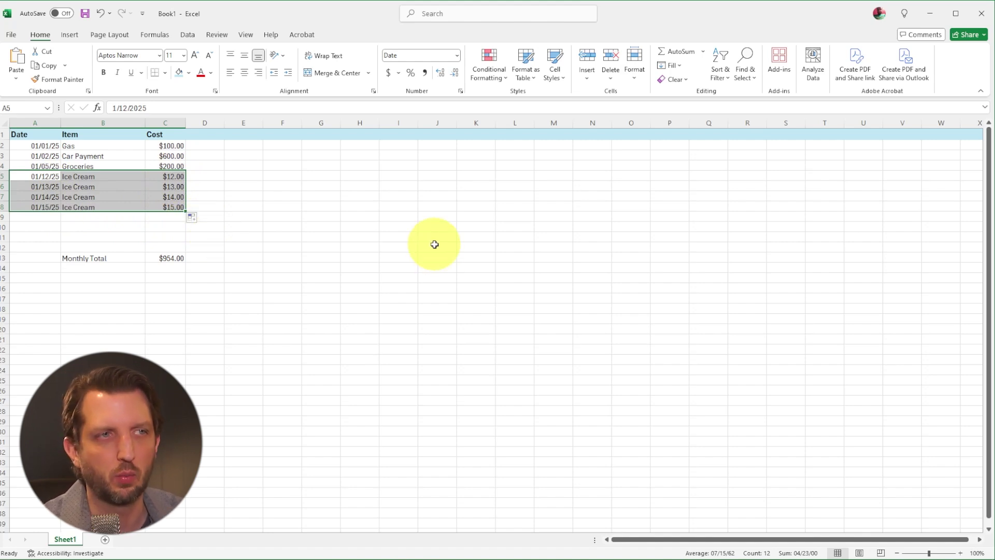
Clear the selection and open the Monthly Total formula =SUM(C2:C8) in C13 for editing.
{"action": "left_click", "coordinate": [231, 197]}
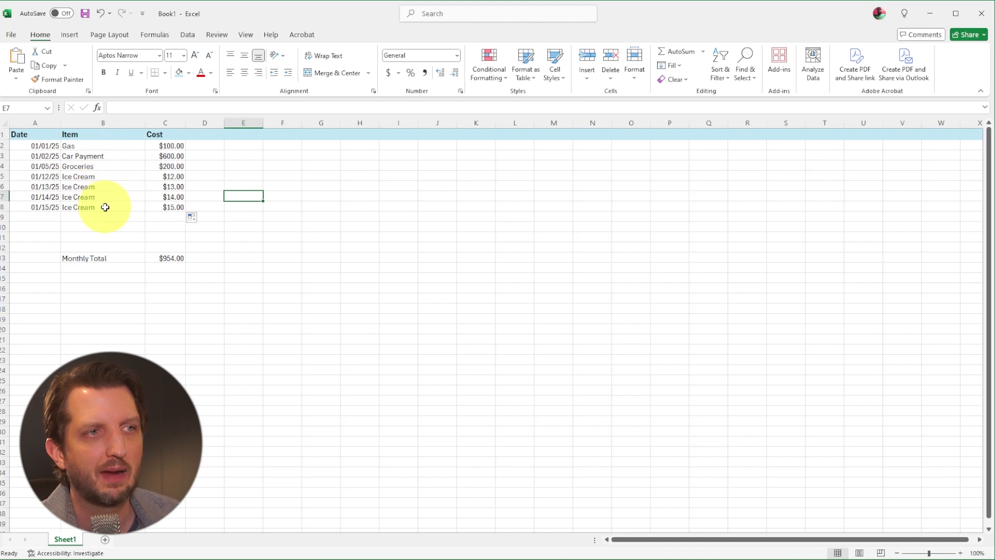
{"action": "double_click", "coordinate": [169, 260]}
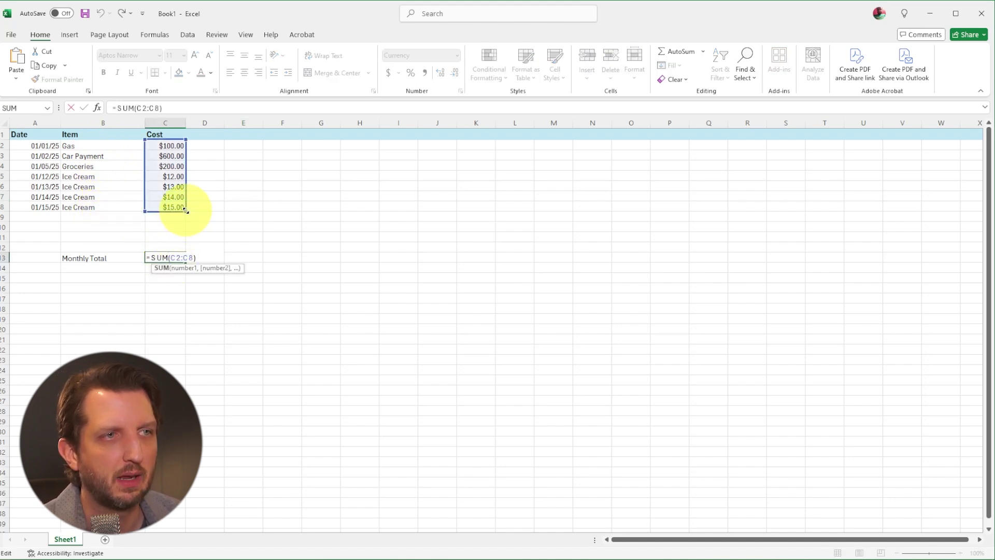
Extend the total to SUM(C2:C12) and continue Ice Cream entries 01/16–01/18 at $16–$18.
{"action": "left_click_drag", "start_coordinate": [185, 210], "coordinate": [186, 250]}
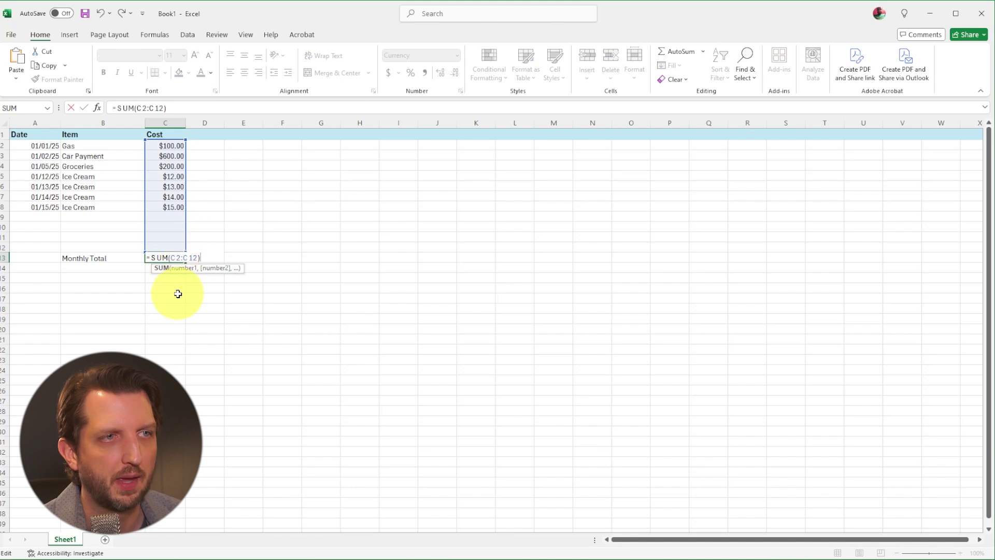
{"action": "left_click", "coordinate": [177, 295]}
{"action": "left_click_drag", "start_coordinate": [35, 207], "coordinate": [182, 240]}
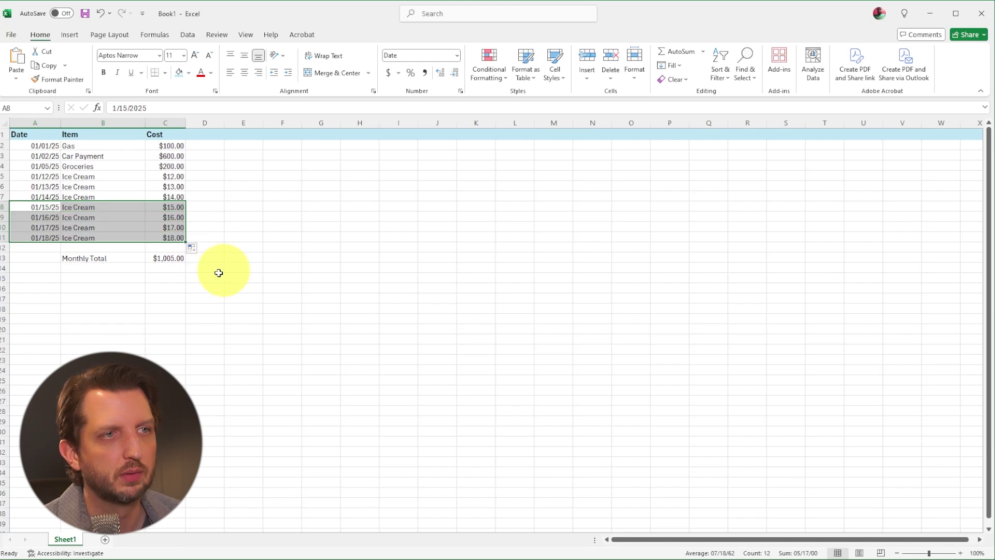
{"action": "left_click", "coordinate": [189, 300]}
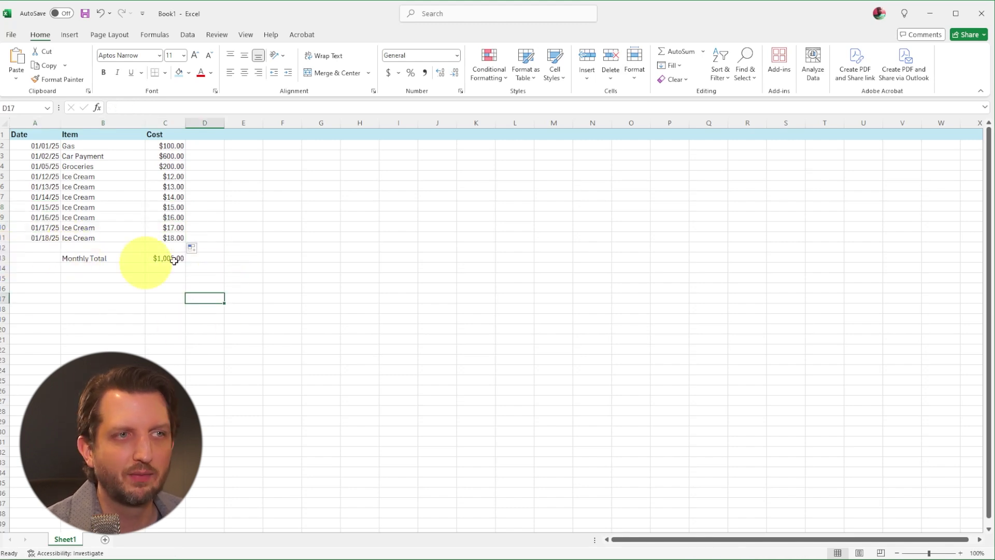
Insert two blank rows above the 01/18 Ice Cream entry.
{"action": "left_click", "coordinate": [2, 227]}
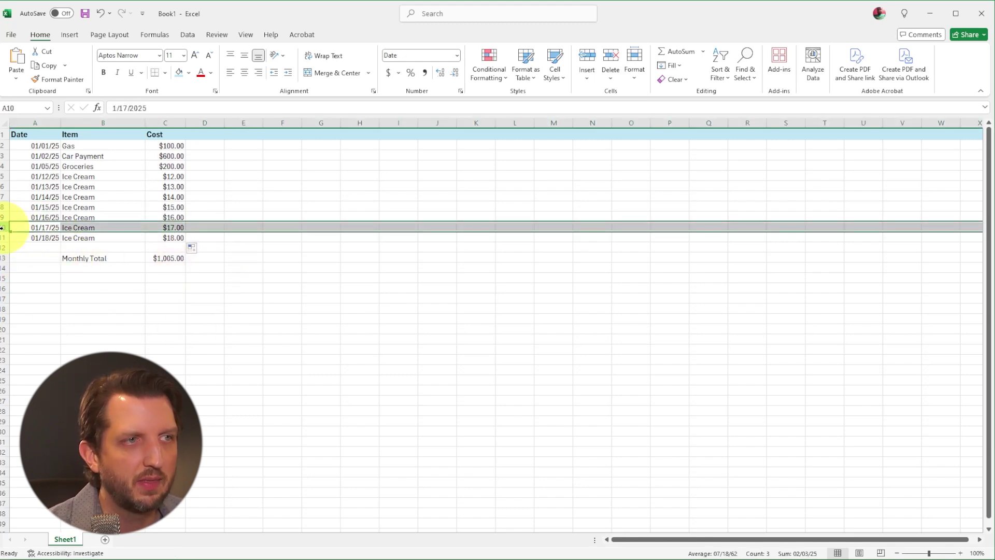
{"action": "left_click", "coordinate": [2, 238]}
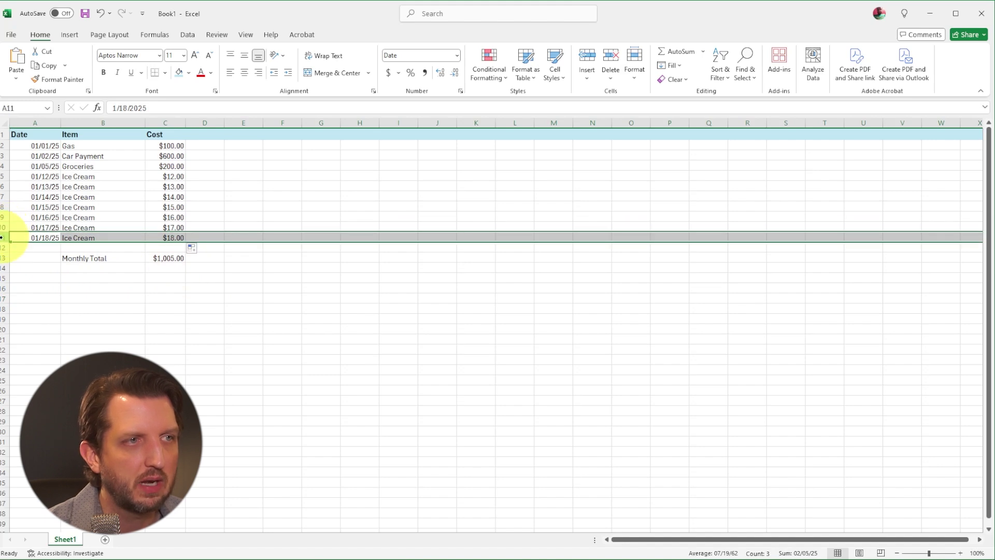
{"action": "right_click", "coordinate": [2, 237]}
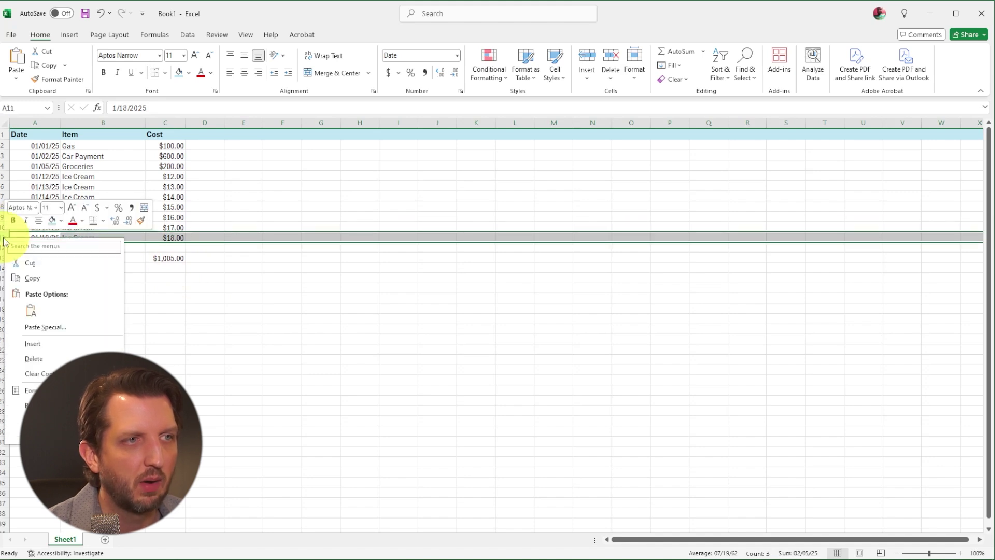
{"action": "left_click", "coordinate": [57, 345]}
{"action": "right_click", "coordinate": [7, 242]}
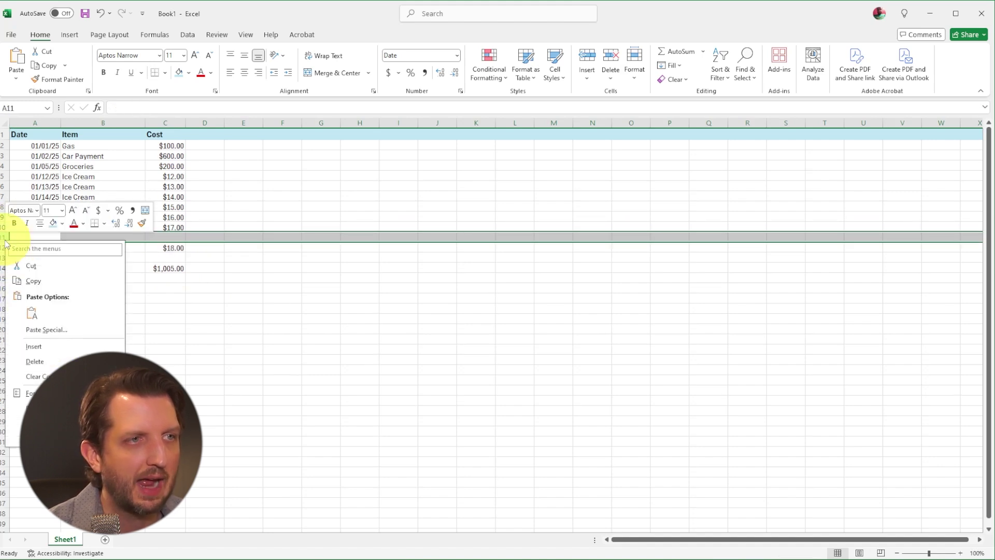
{"action": "left_click", "coordinate": [34, 346]}
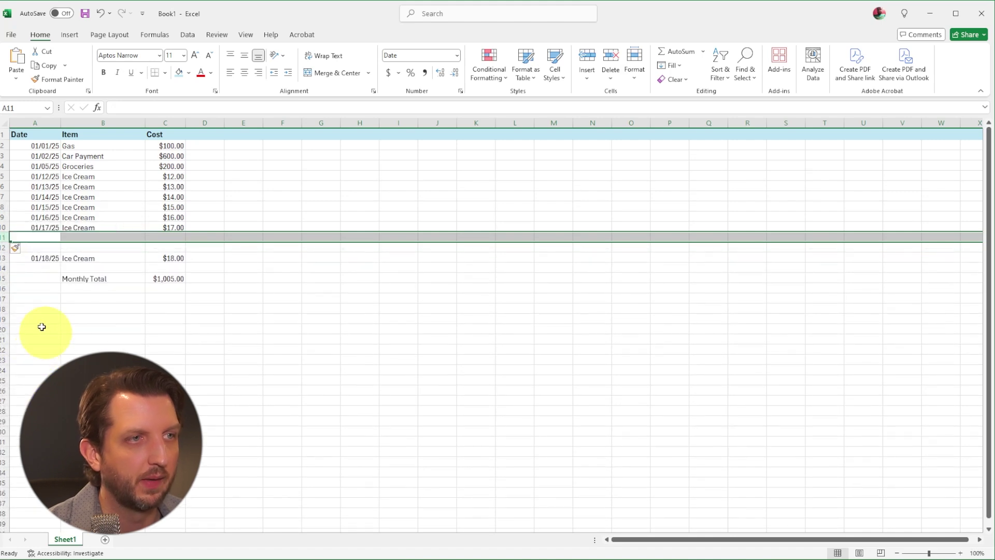
{"action": "left_click", "coordinate": [205, 369]}
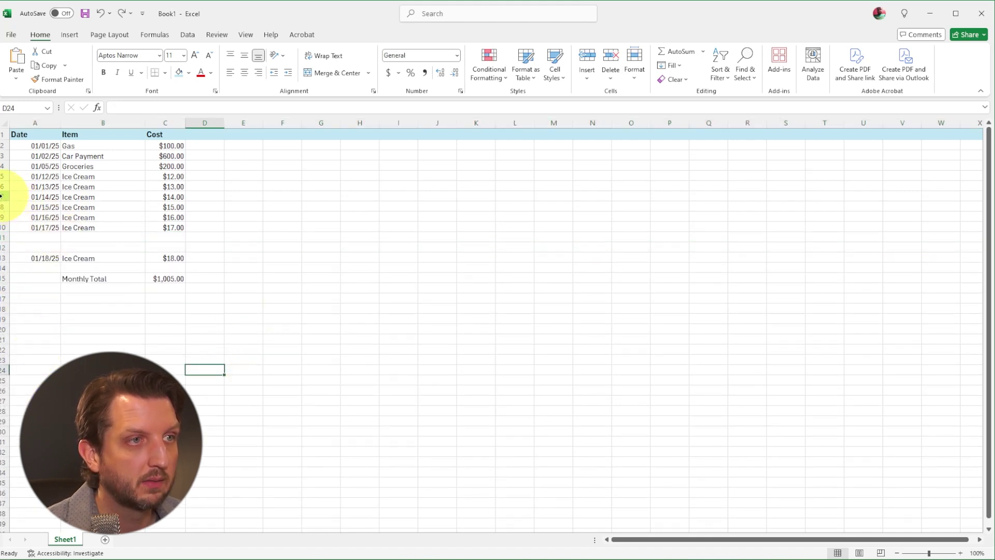
Insert seven blank rows (rows 7–13) above the 01/14 entry.
{"action": "left_click_drag", "start_coordinate": [2, 197], "coordinate": [2, 258]}
{"action": "right_click", "coordinate": [5, 254]}
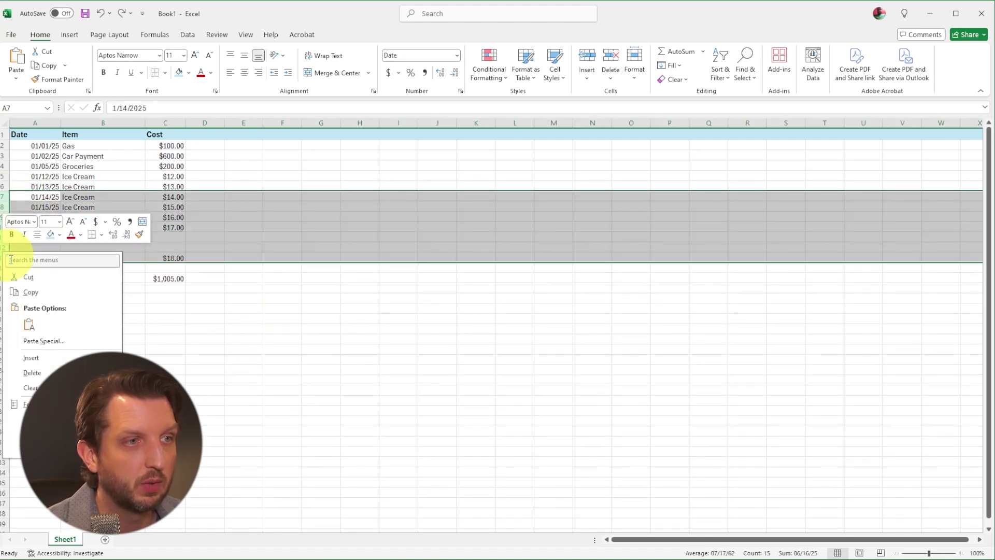
{"action": "left_click", "coordinate": [31, 358]}
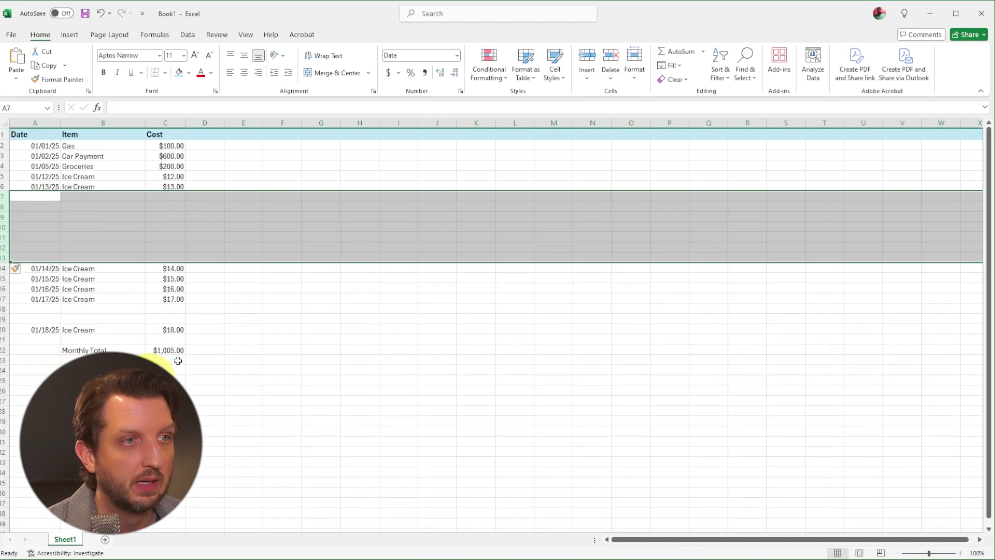
{"action": "left_click", "coordinate": [253, 358]}
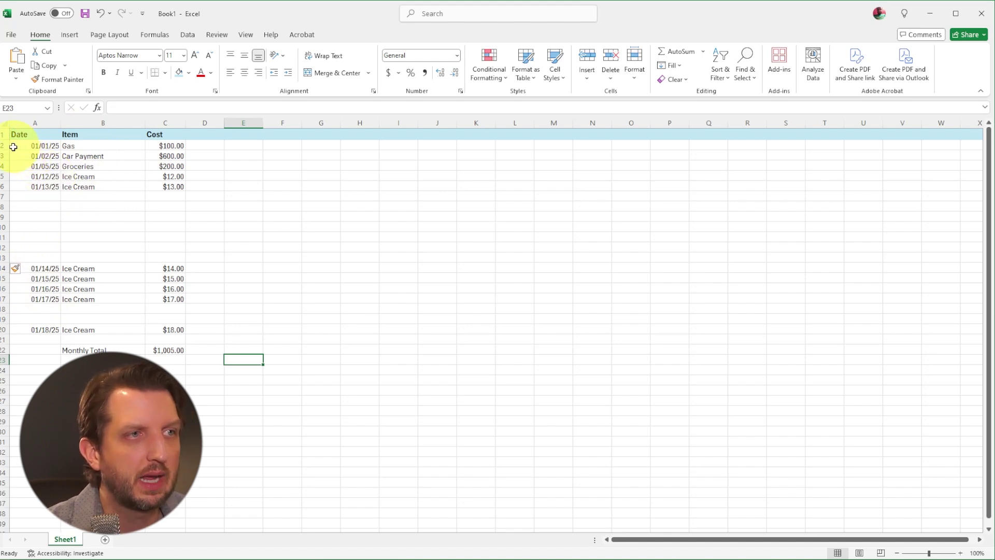
Add a Dish soap expense in row 7 dated 1/30 costing 23.
{"action": "left_click_drag", "start_coordinate": [12, 146], "coordinate": [155, 311]}
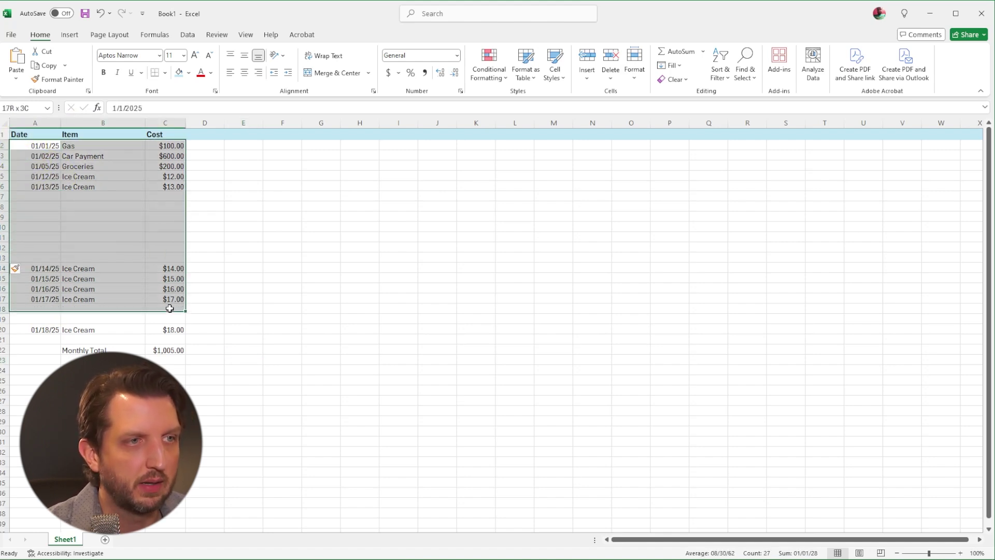
{"action": "left_click_drag", "start_coordinate": [82, 233], "coordinate": [39, 202]}
{"action": "left_click", "coordinate": [39, 201]}
{"action": "type", "text": "1/30"}
{"action": "key", "text": "Tab"}
{"action": "type", "text": "C"}
{"action": "key", "text": "BackSpace"}
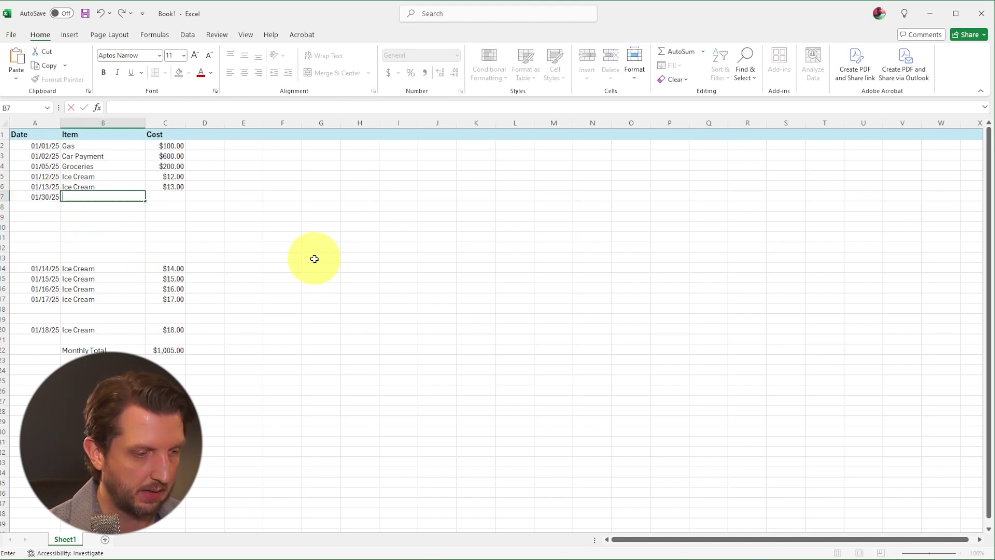
{"action": "type", "text": "Dish soap"}
{"action": "key", "text": "Tab"}
{"action": "type", "text": "23"}
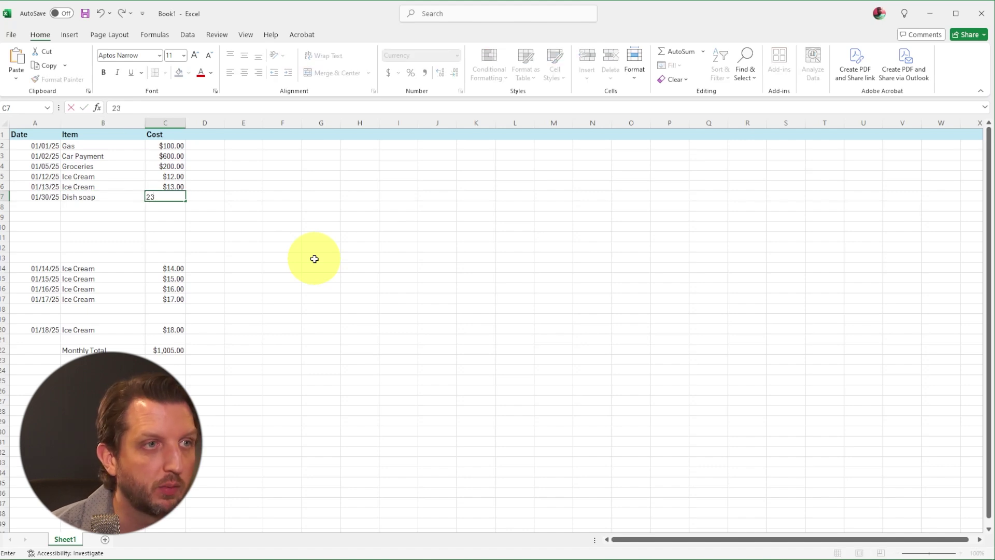
{"action": "key", "text": "Return"}
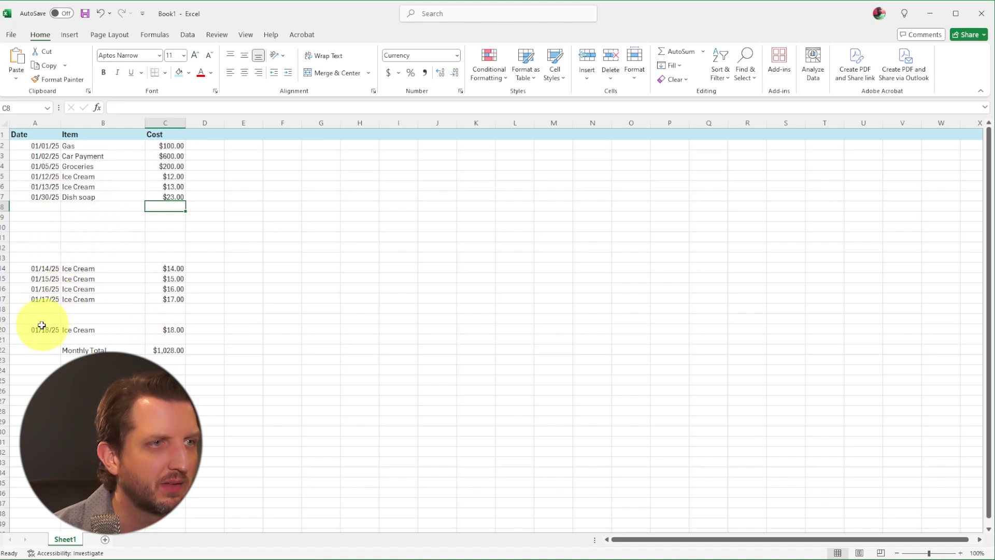
{"action": "left_click", "coordinate": [28, 380]}
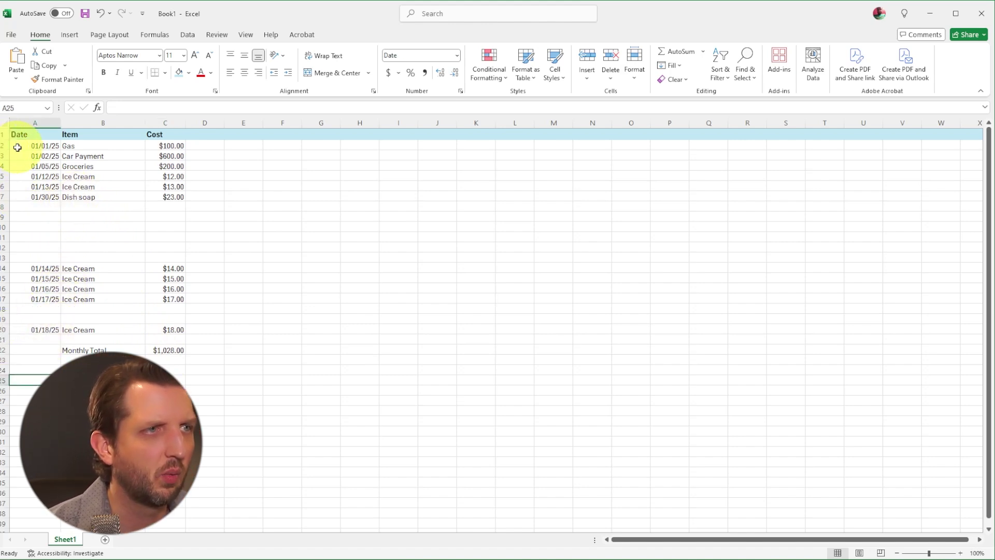
Sort the expense rows A2:C19 by Date, oldest to newest.
{"action": "left_click_drag", "start_coordinate": [14, 147], "coordinate": [171, 321]}
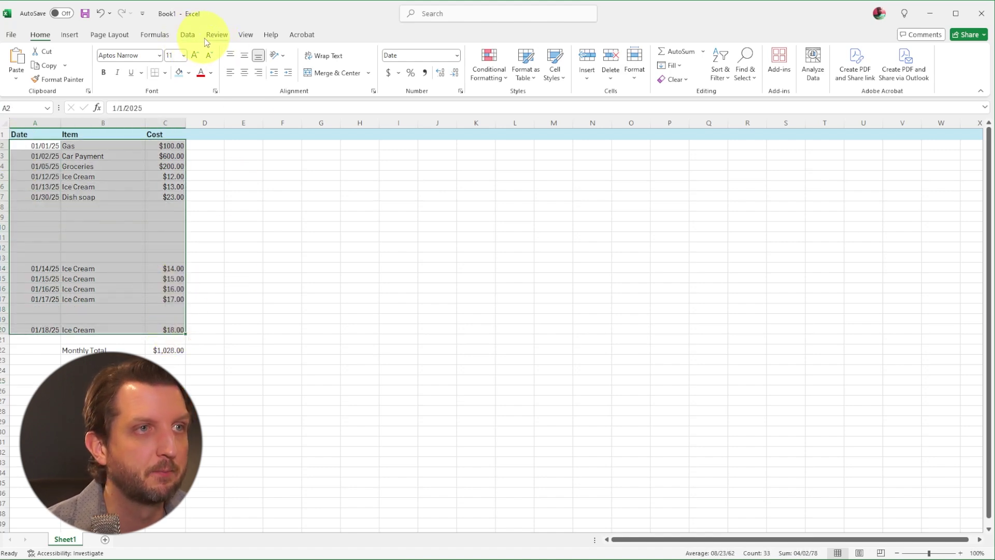
{"action": "left_click", "coordinate": [190, 35]}
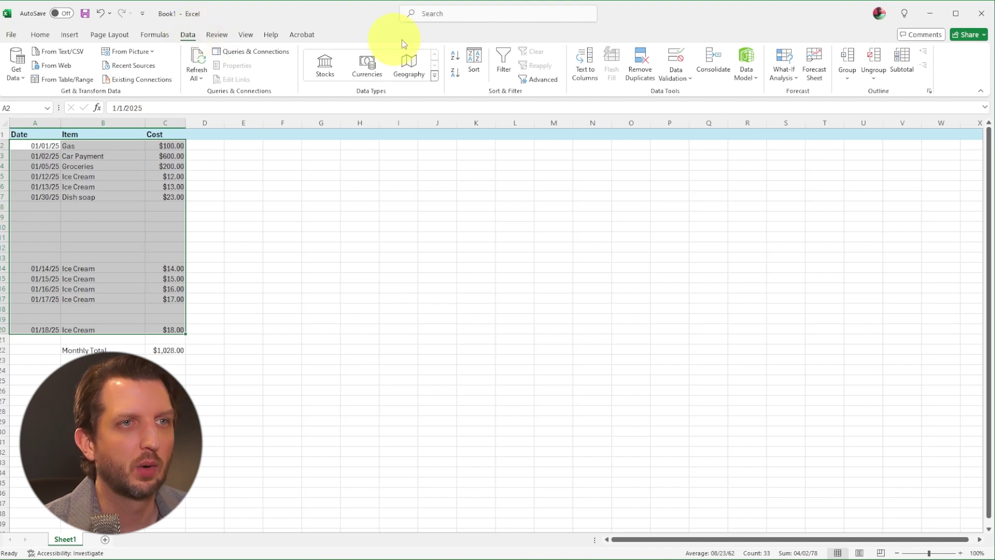
{"action": "left_click", "coordinate": [475, 68]}
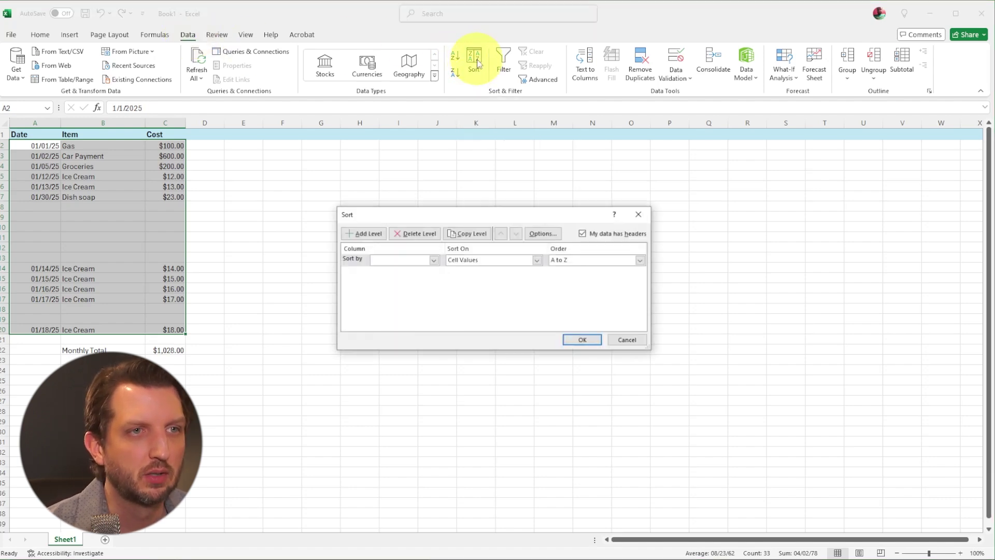
{"action": "left_click", "coordinate": [433, 260]}
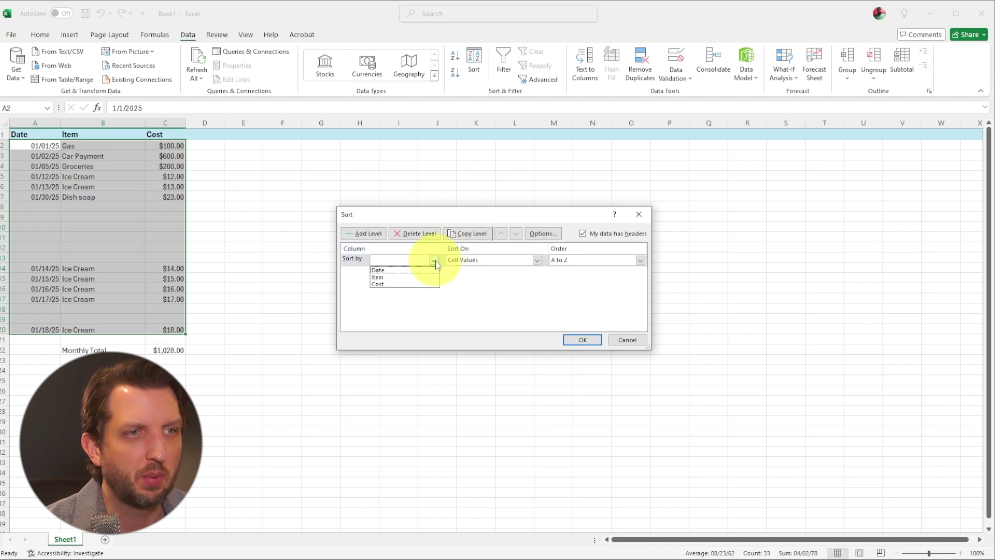
{"action": "left_click", "coordinate": [388, 270]}
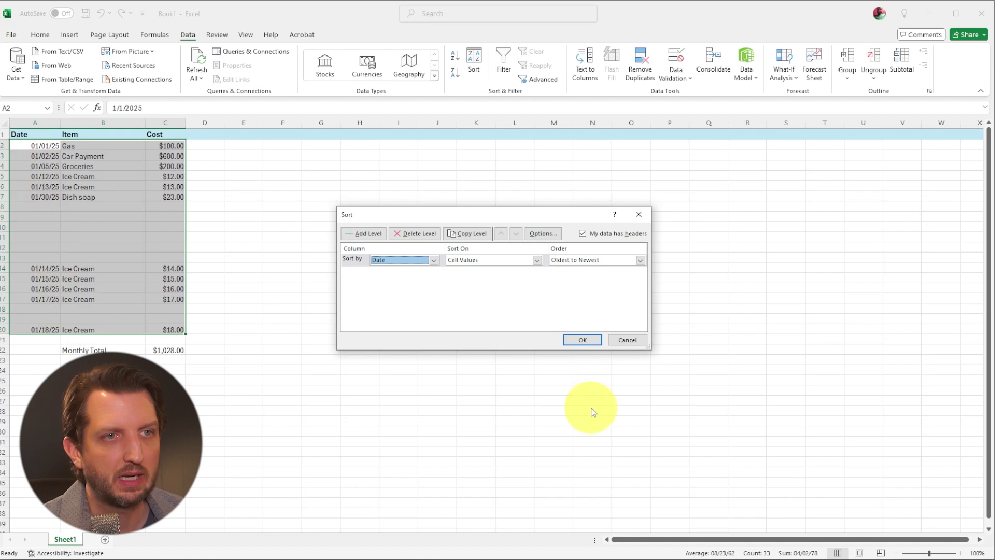
{"action": "left_click", "coordinate": [582, 339]}
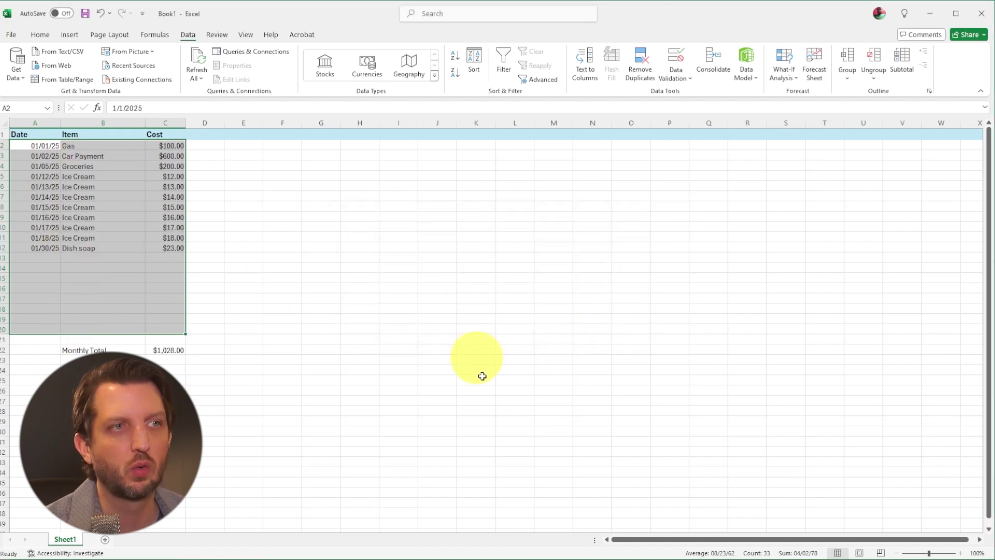
{"action": "left_click_drag", "start_coordinate": [36, 135], "coordinate": [162, 249]}
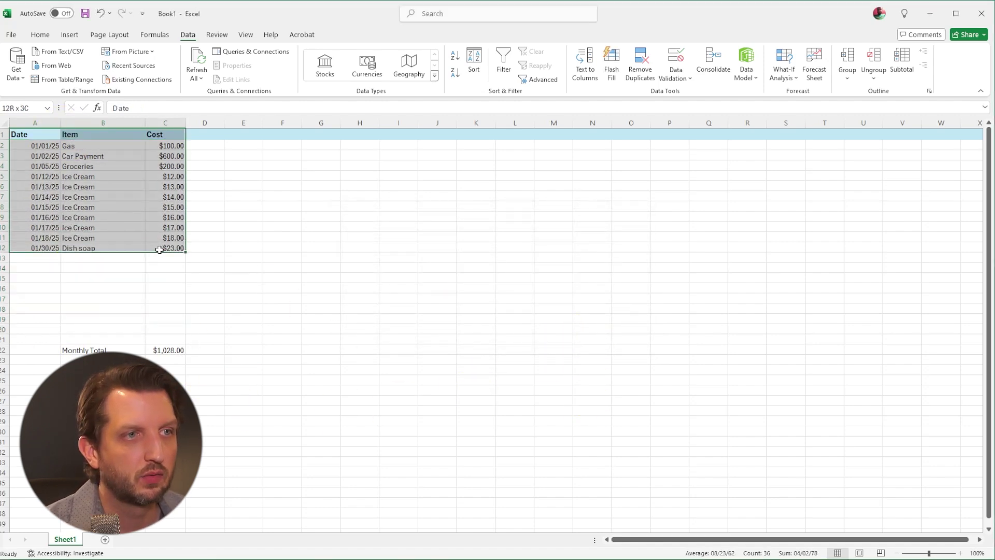
Sort the expense table by Cost, largest to smallest, and check the Monthly Total in C22.
{"action": "left_click", "coordinate": [475, 61]}
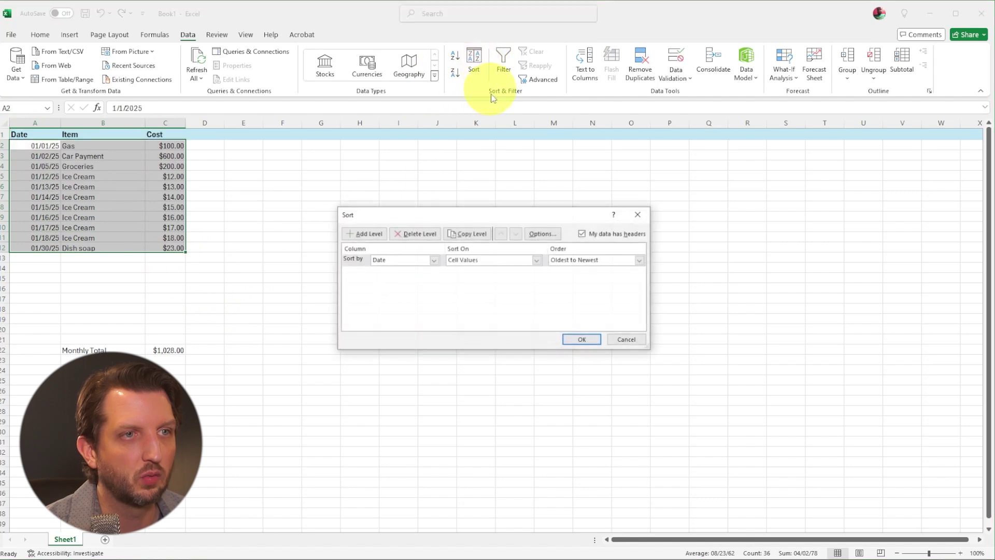
{"action": "left_click", "coordinate": [434, 261]}
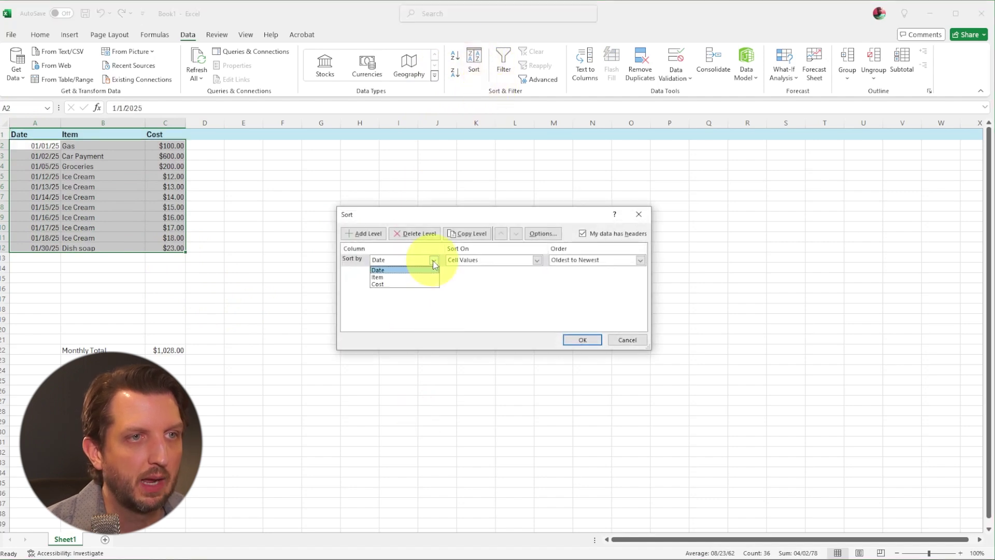
{"action": "left_click", "coordinate": [408, 284]}
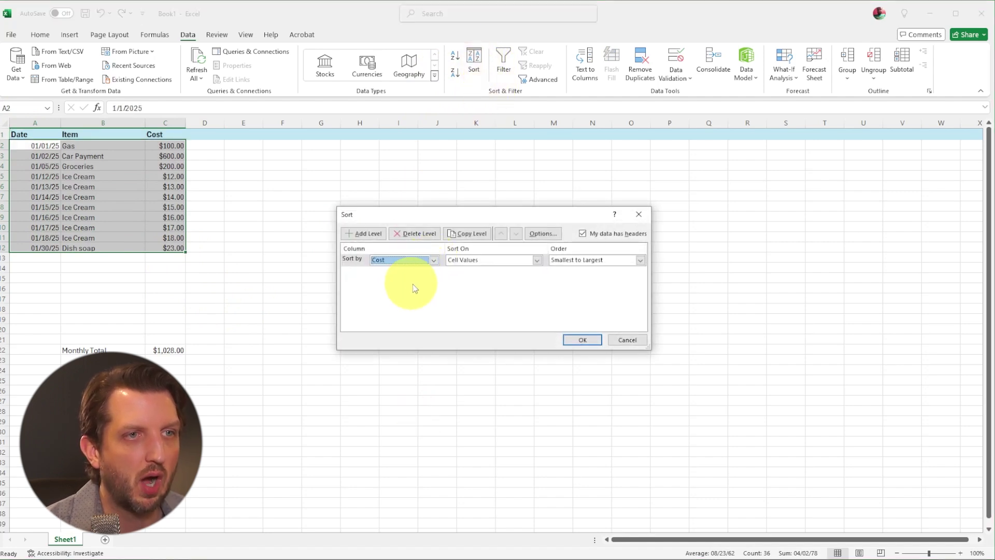
{"action": "left_click", "coordinate": [574, 261]}
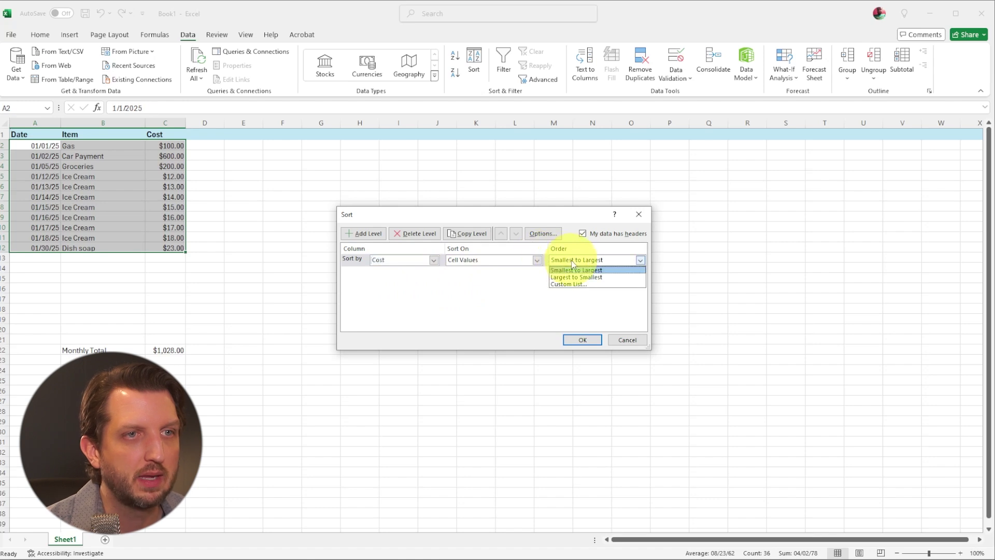
{"action": "left_click", "coordinate": [589, 278]}
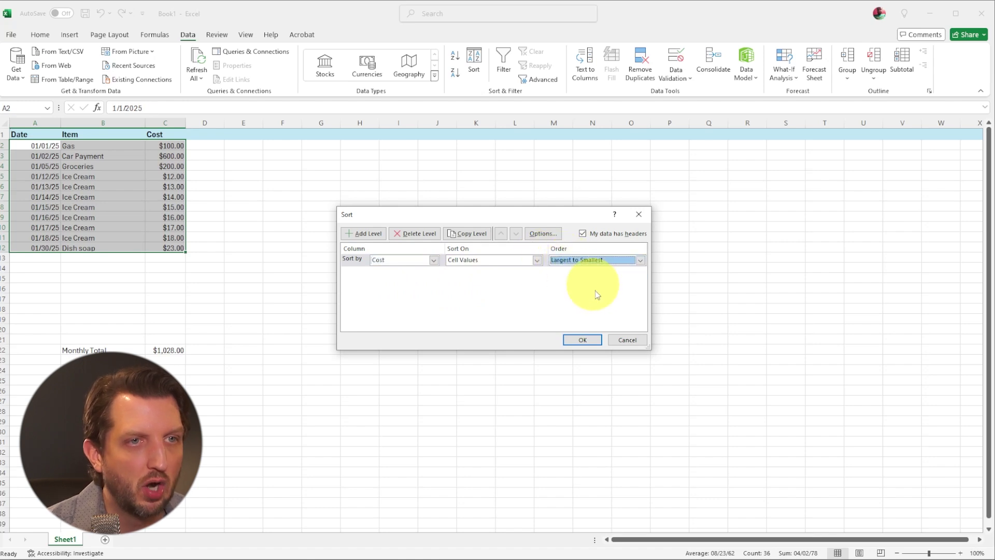
{"action": "left_click", "coordinate": [583, 340]}
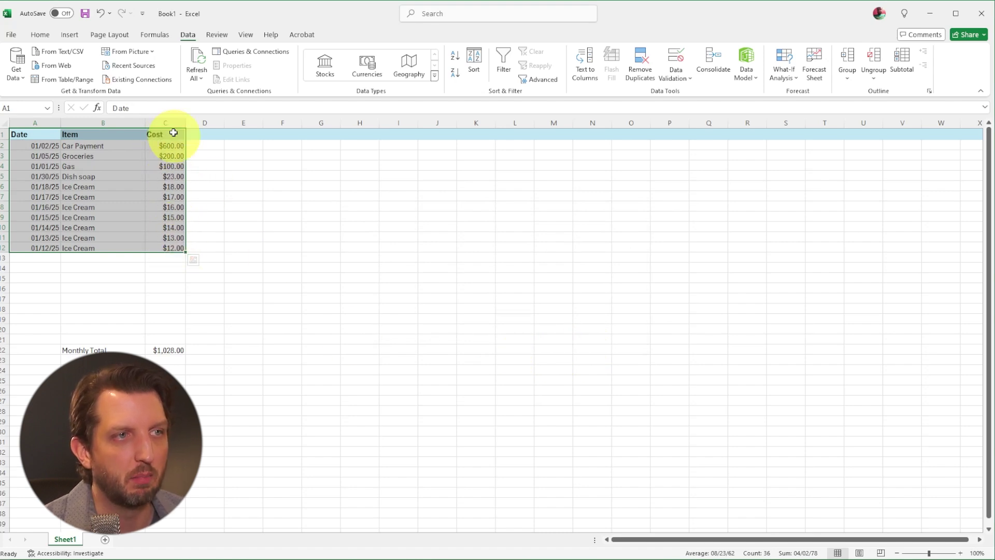
{"action": "left_click", "coordinate": [174, 350]}
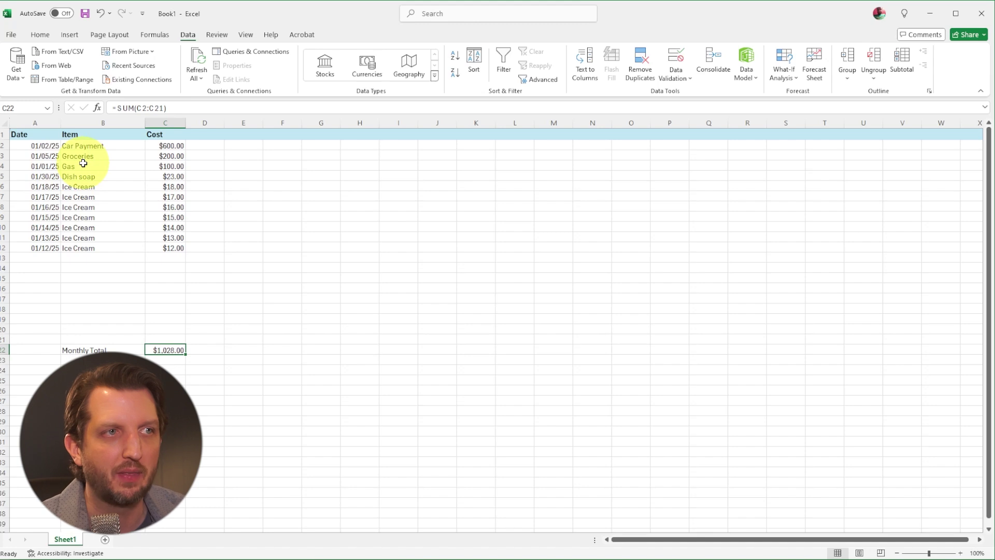
{"action": "left_click", "coordinate": [162, 122]}
Insert a new column before Cost headed Category.
{"action": "right_click", "coordinate": [163, 123]}
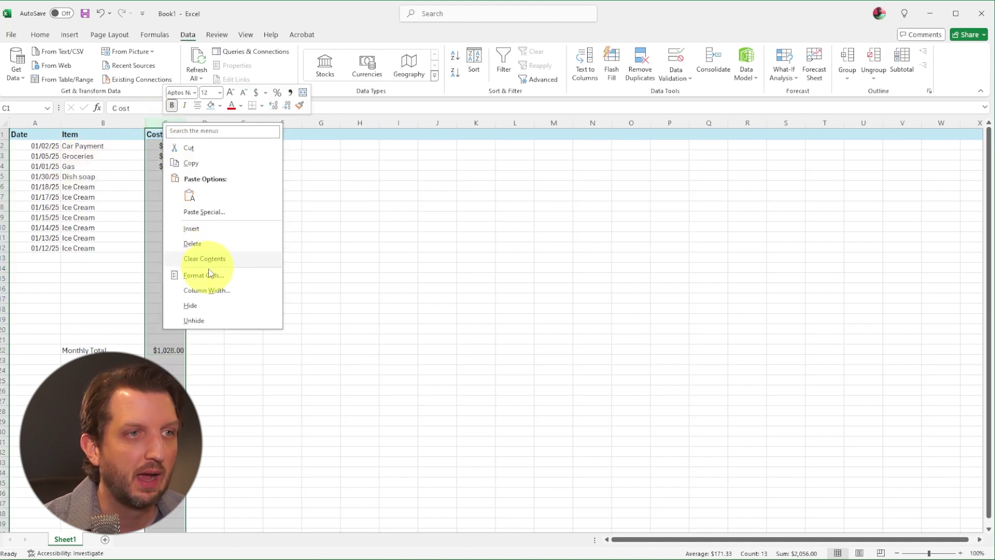
{"action": "left_click", "coordinate": [191, 228]}
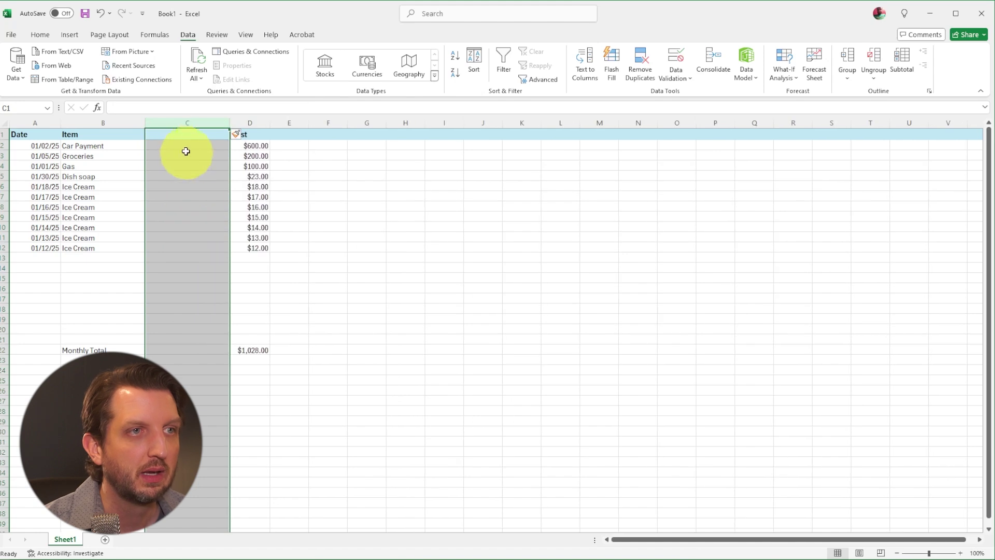
{"action": "left_click", "coordinate": [189, 134]}
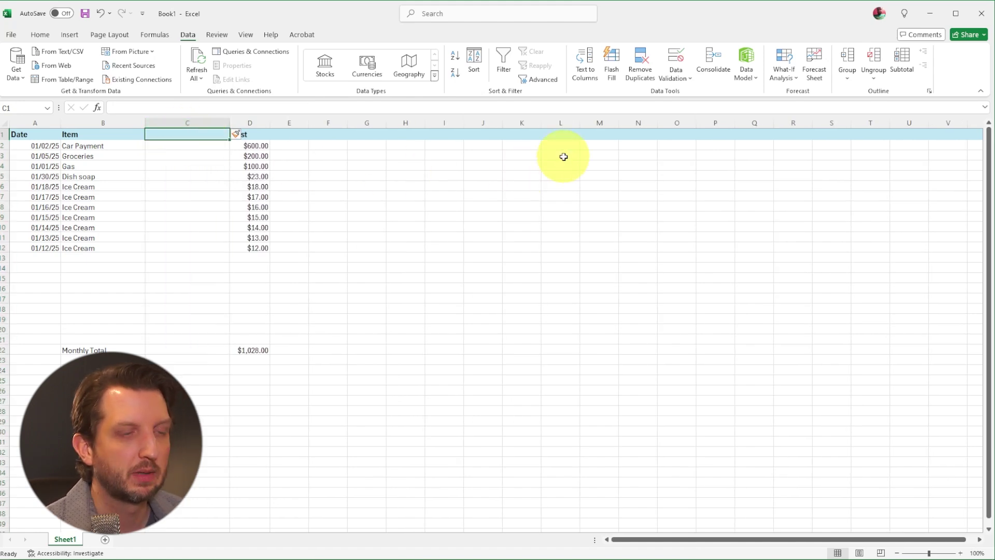
{"action": "type", "text": "Category"}
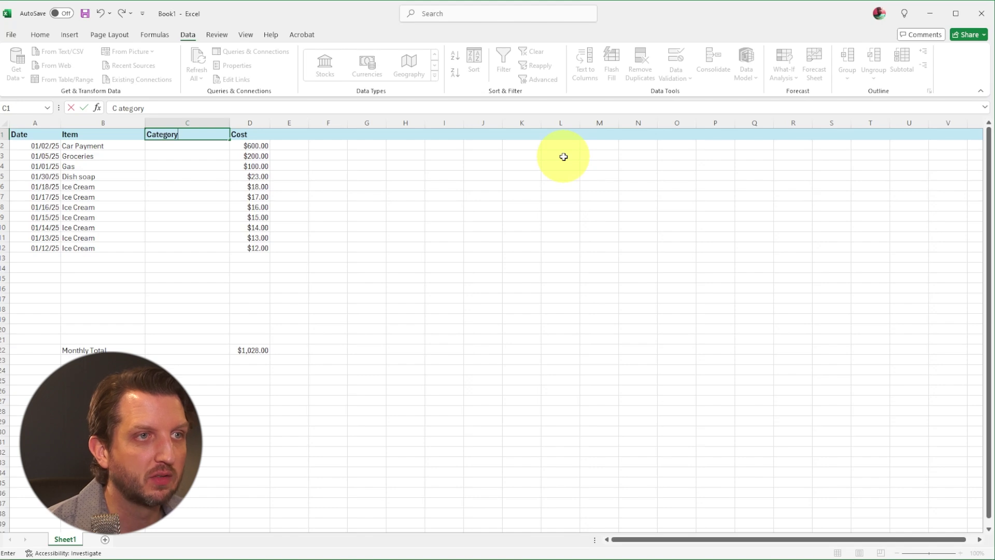
{"action": "key", "text": "Return"}
Label the expenses Car, Household, Household, Household, Fun, Fun in the Category column.
{"action": "type", "text": "C "}
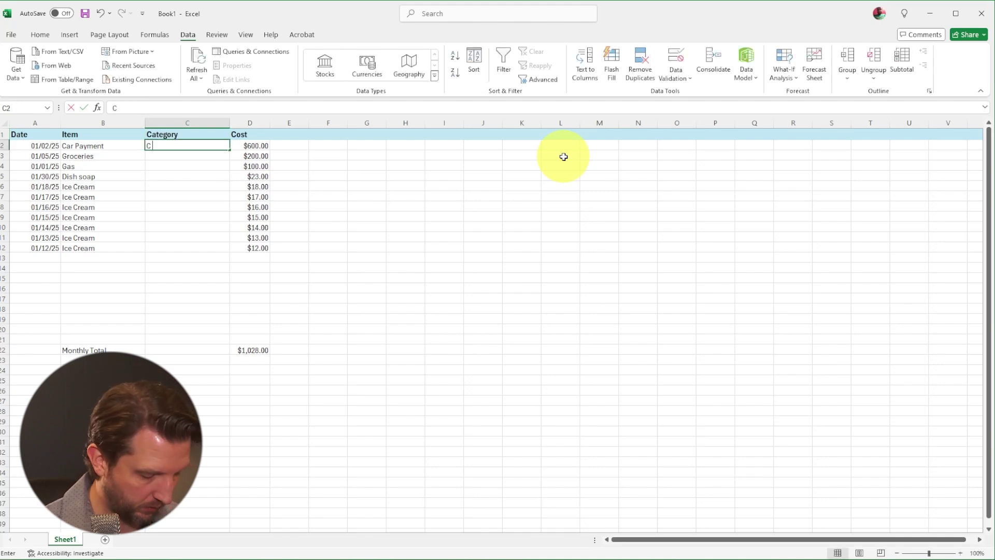
{"action": "type", "text": "ar"}
{"action": "key", "text": "Return"}
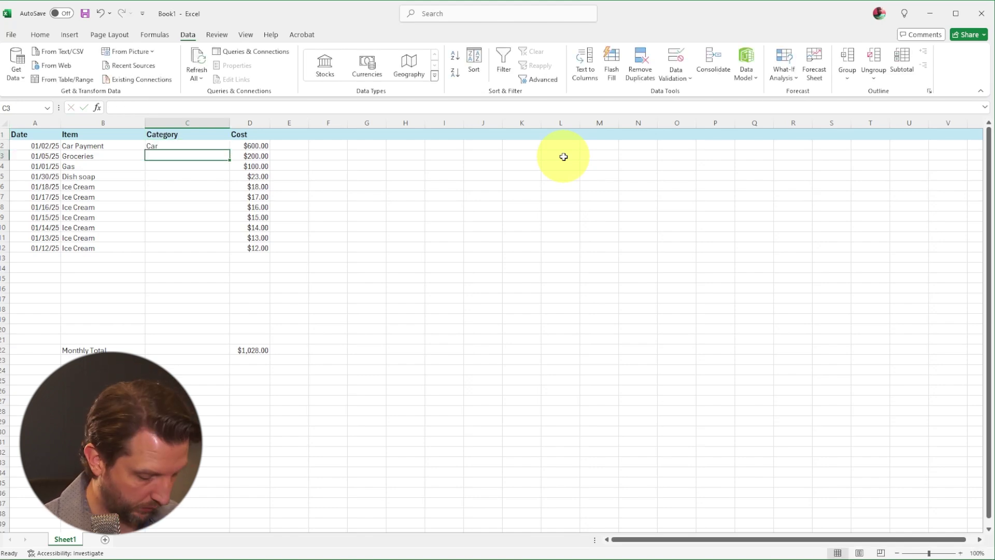
{"action": "type", "text": "Household"}
{"action": "key", "text": "Return"}
{"action": "type", "text": "Hous"}
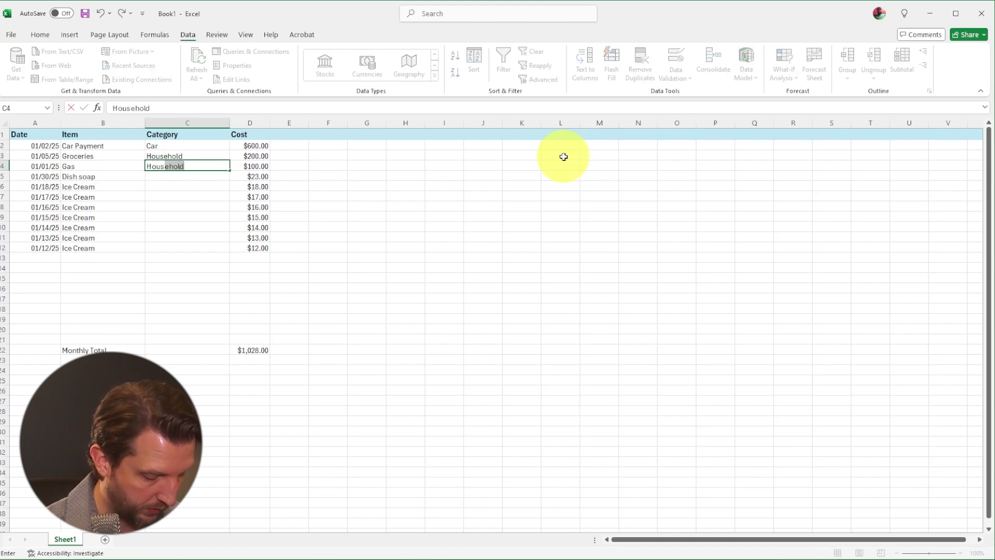
{"action": "key", "text": "Return"}
{"action": "type", "text": "Household"}
{"action": "key", "text": "Return"}
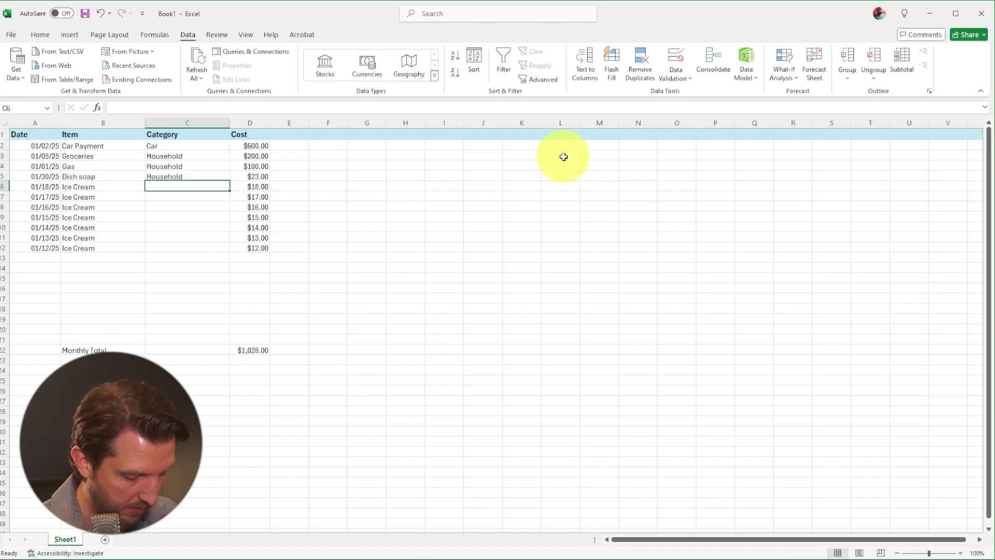
{"action": "type", "text": "Fun"}
{"action": "key", "text": "Return"}
{"action": "type", "text": "Fun"}
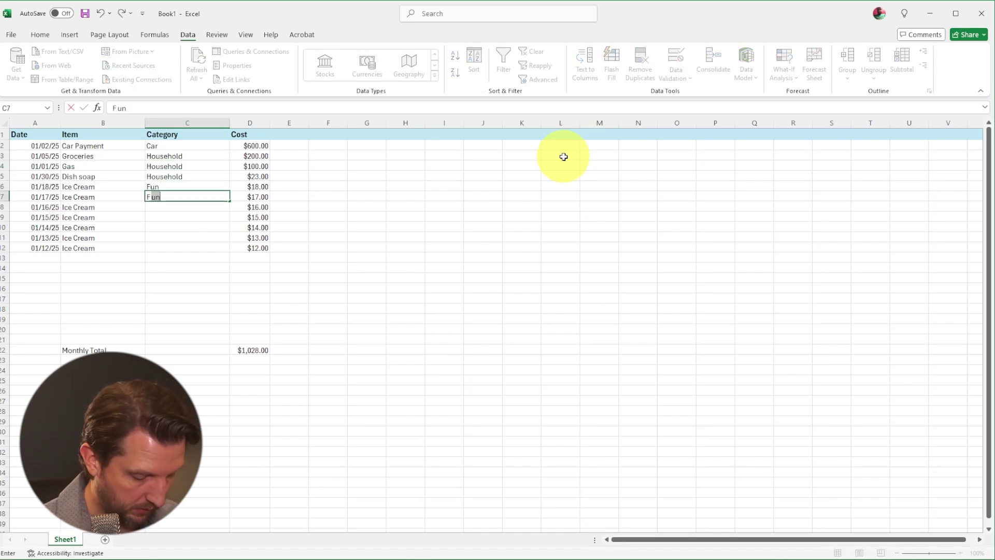
{"action": "key", "text": "Return"}
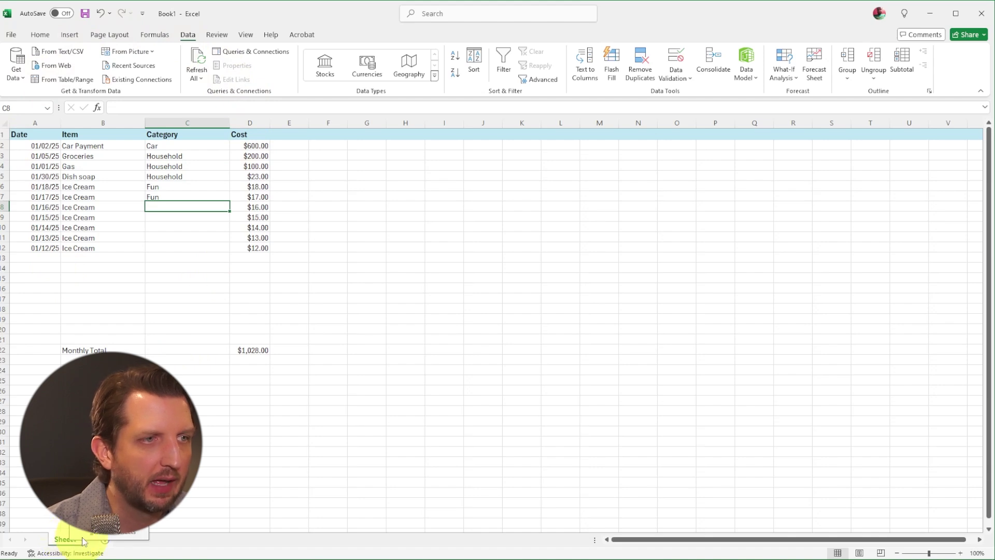
Rename Sheet1 to Budget, add a second worksheet and start renaming it Big Purchases.
{"action": "double_click", "coordinate": [65, 539]}
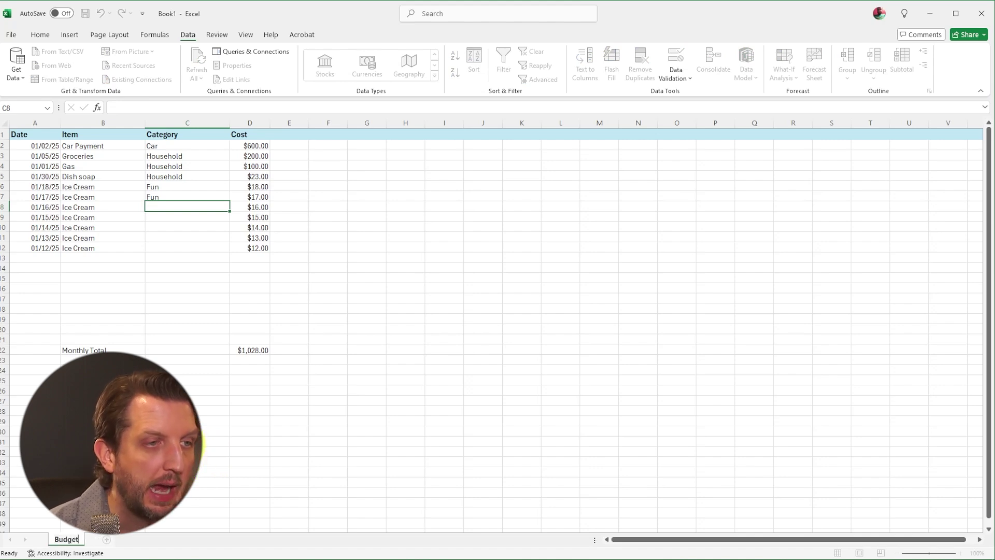
{"action": "left_click", "coordinate": [108, 542]}
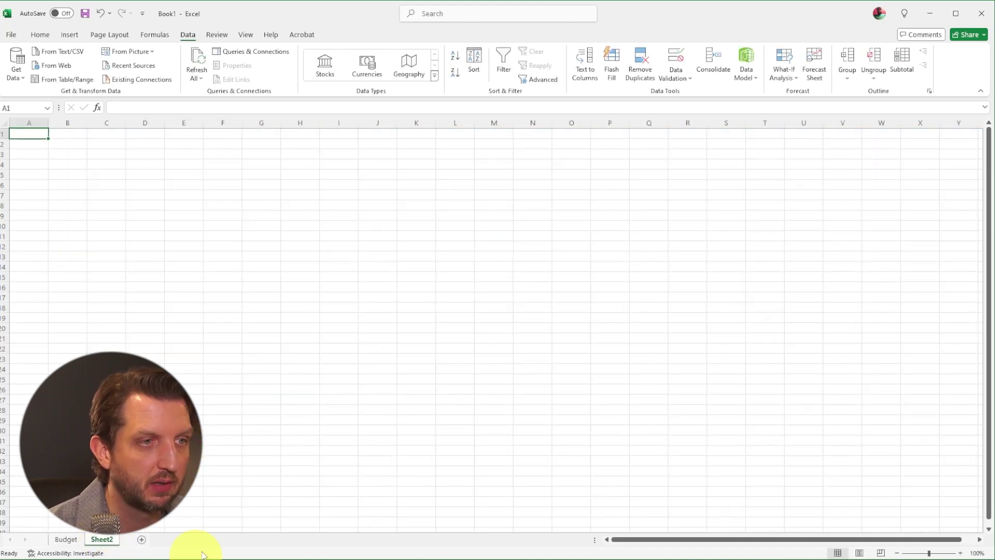
{"action": "left_click", "coordinate": [65, 540]}
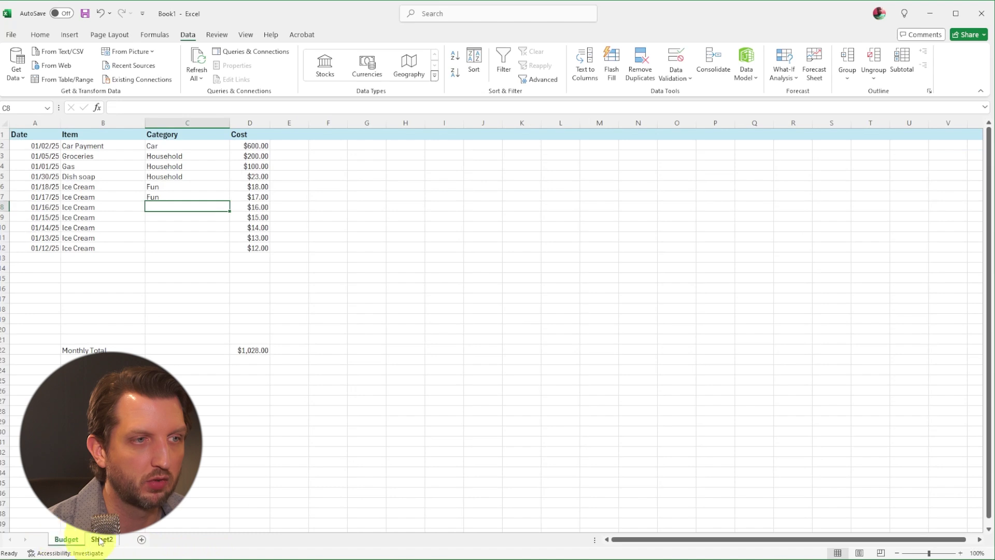
{"action": "left_click", "coordinate": [104, 540]}
{"action": "left_click", "coordinate": [66, 540]}
{"action": "left_click", "coordinate": [104, 540]}
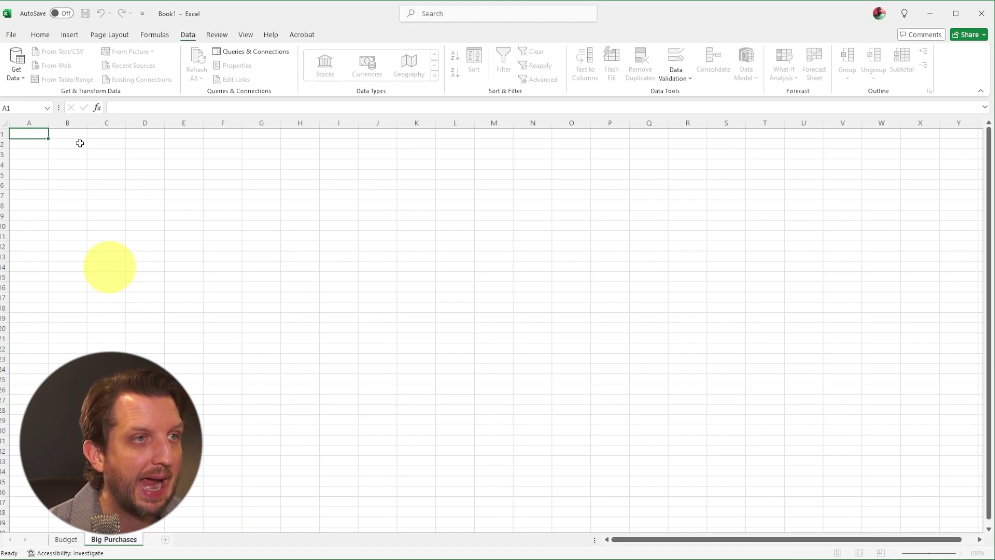
{"action": "key", "text": "alt+r"}
Finish naming the sheet Big Purchases and list Couch, TV and Lawn mower in column A.
{"action": "left_click", "coordinate": [34, 133]}
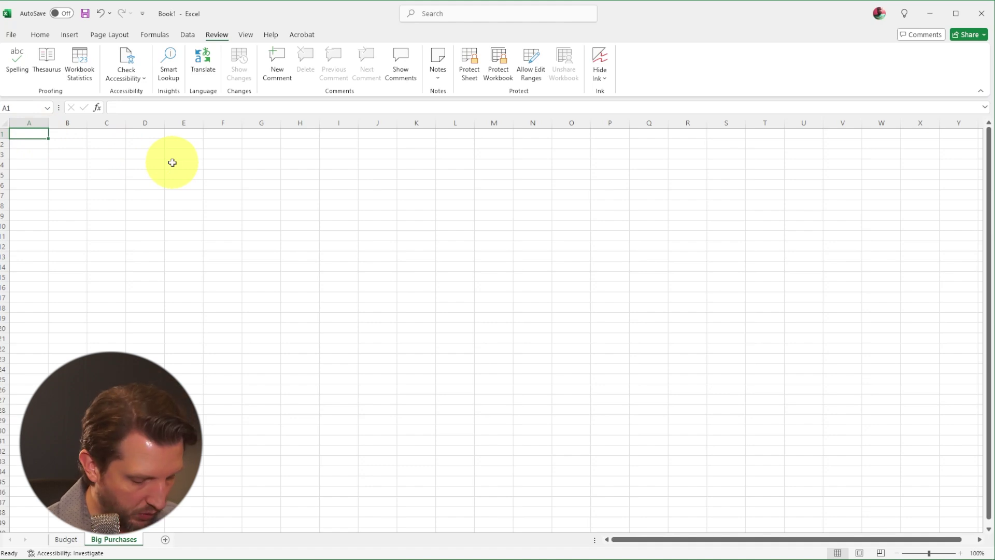
{"action": "type", "text": "C ouch"}
{"action": "key", "text": "Return"}
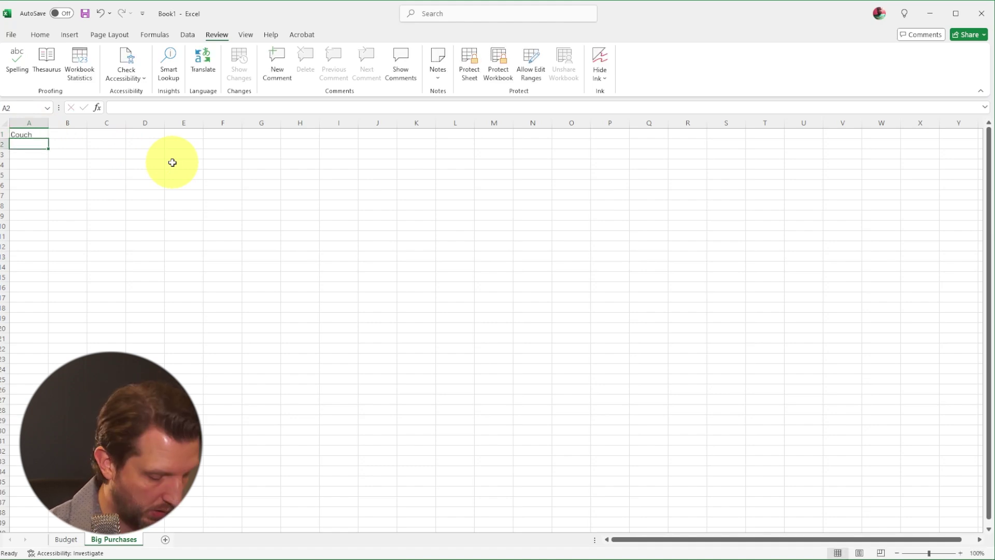
{"action": "type", "text": "TV"}
{"action": "key", "text": "Return"}
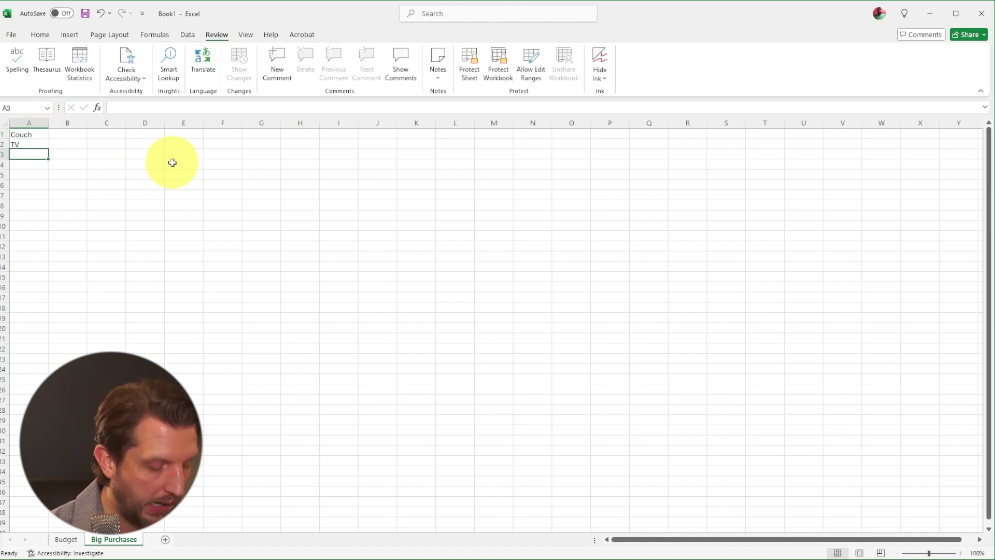
{"action": "type", "text": "Lawn m"}
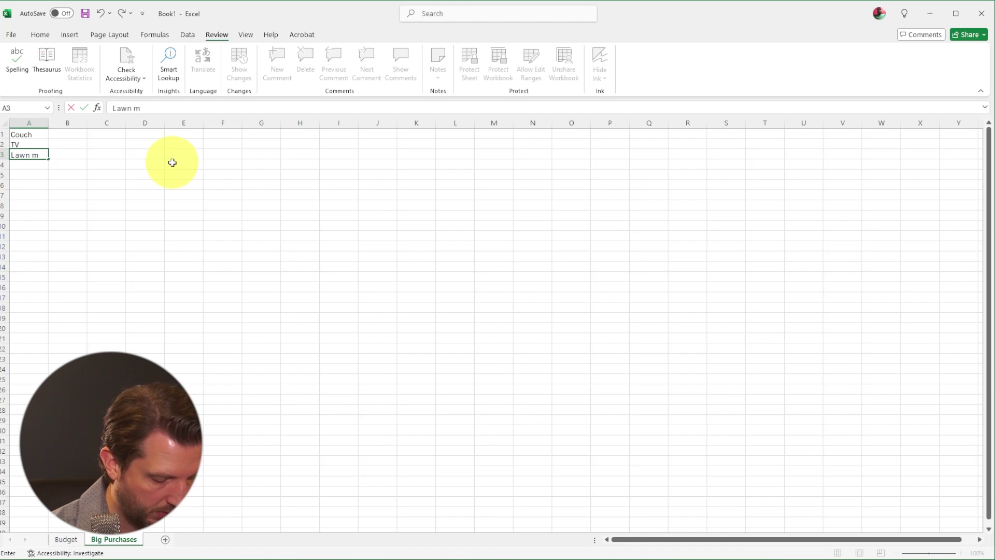
{"action": "type", "text": "ower"}
{"action": "key", "text": "Tab"}
{"action": "key", "text": "Tab"}
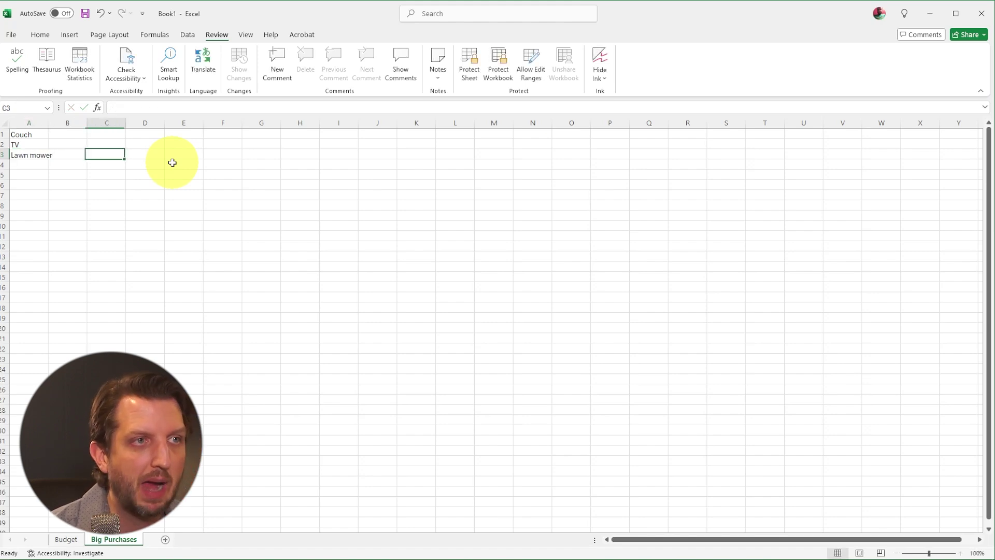
Enter prices 1050, 990 and 750 in C1:C3, then return to the Budget sheet.
{"action": "key", "text": "Up"}
{"action": "key", "text": "Up"}
{"action": "type", "text": "1"}
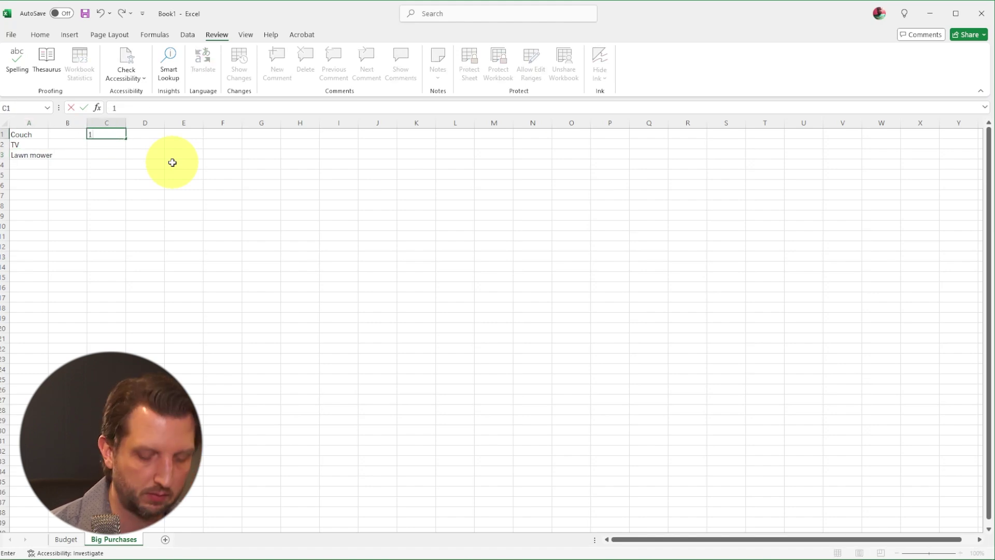
{"action": "type", "text": "050"}
{"action": "key", "text": "Return"}
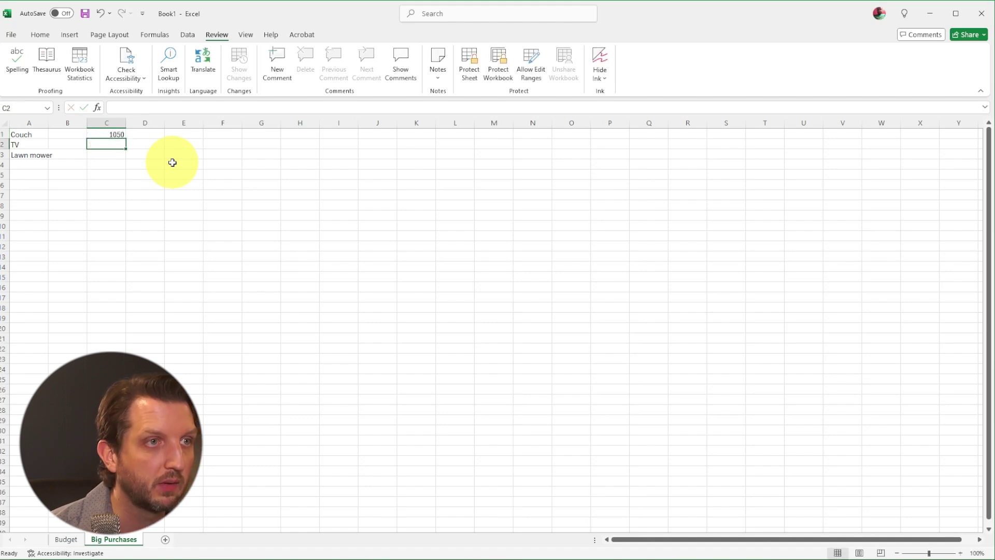
{"action": "type", "text": "99"}
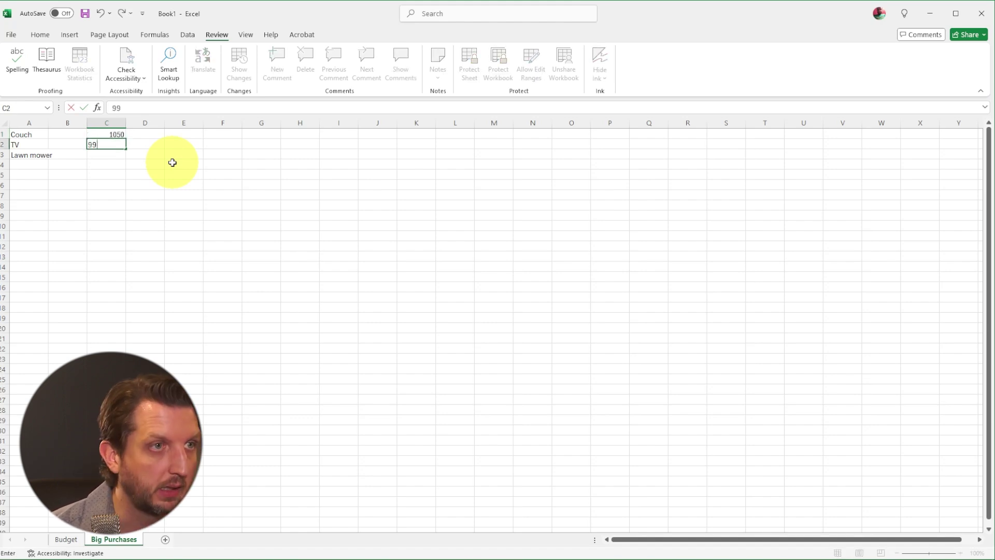
{"action": "key", "text": "Return"}
{"action": "type", "text": "750"}
{"action": "key", "text": "Return"}
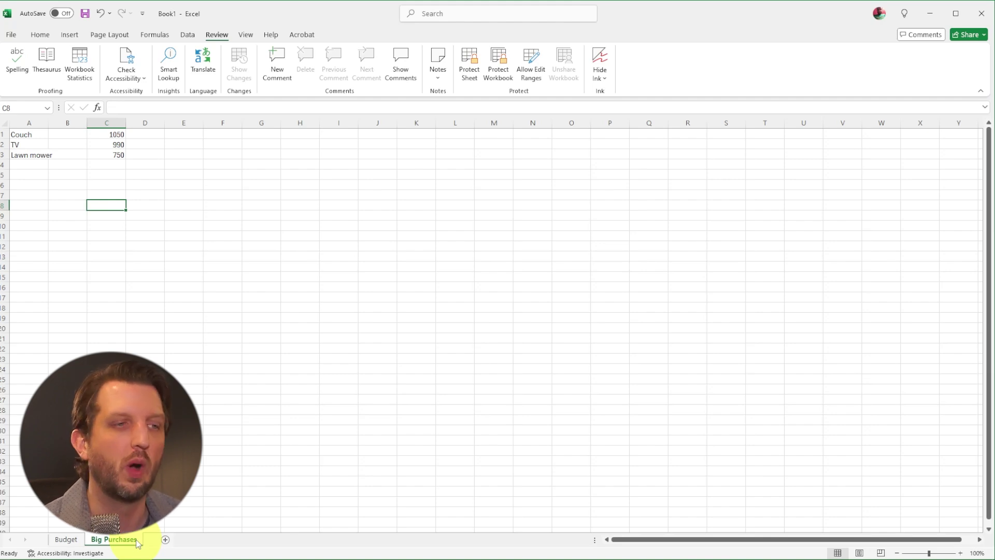
{"action": "left_click", "coordinate": [65, 539]}
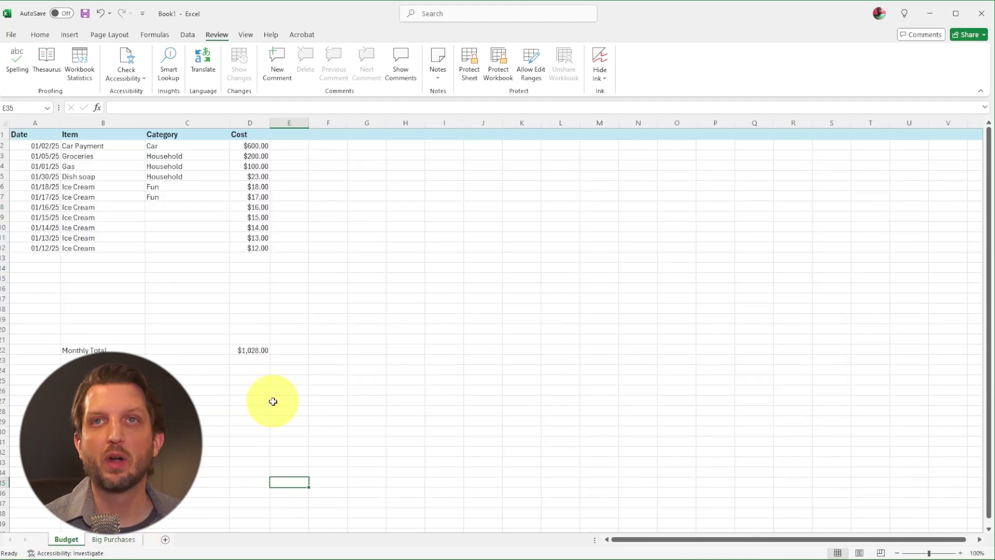
Enter a 3400 budget in C22 and format it as Currency.
{"action": "left_click", "coordinate": [193, 351]}
{"action": "key", "text": "F2"}
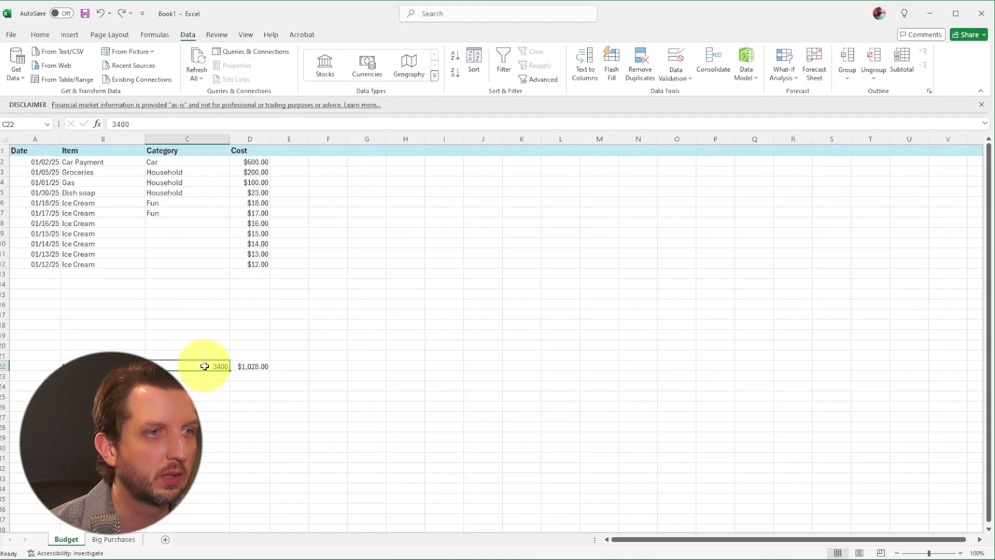
{"action": "right_click", "coordinate": [204, 366]}
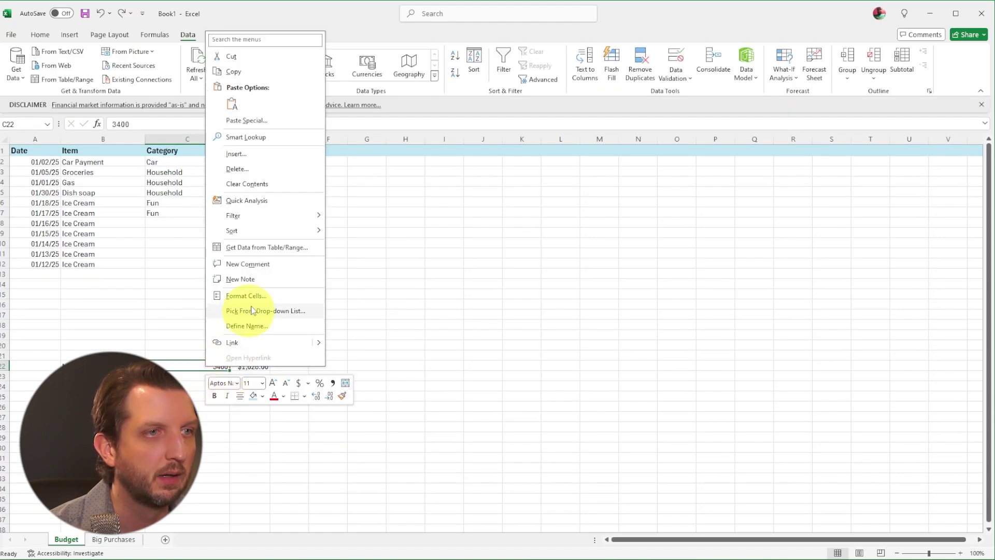
{"action": "left_click", "coordinate": [260, 296]}
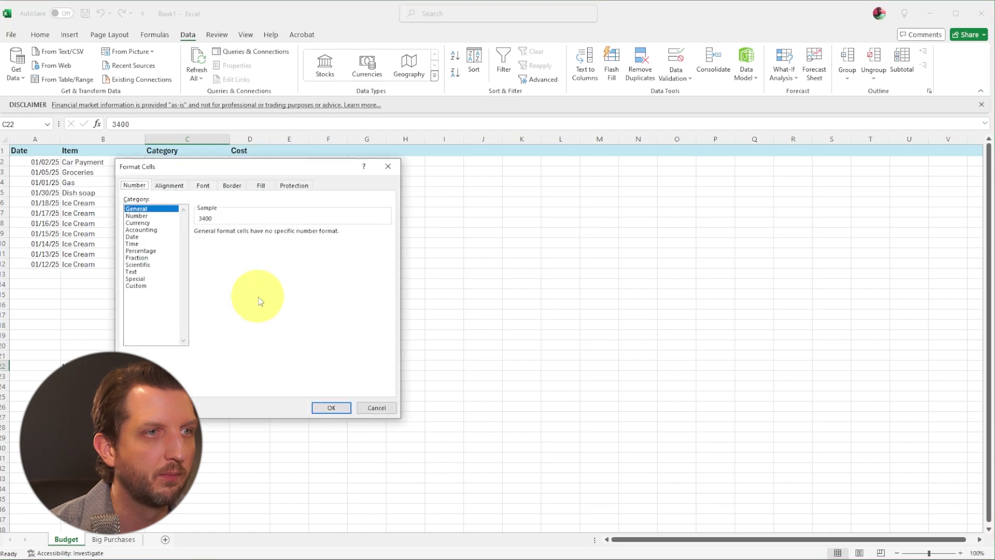
{"action": "left_click", "coordinate": [137, 222]}
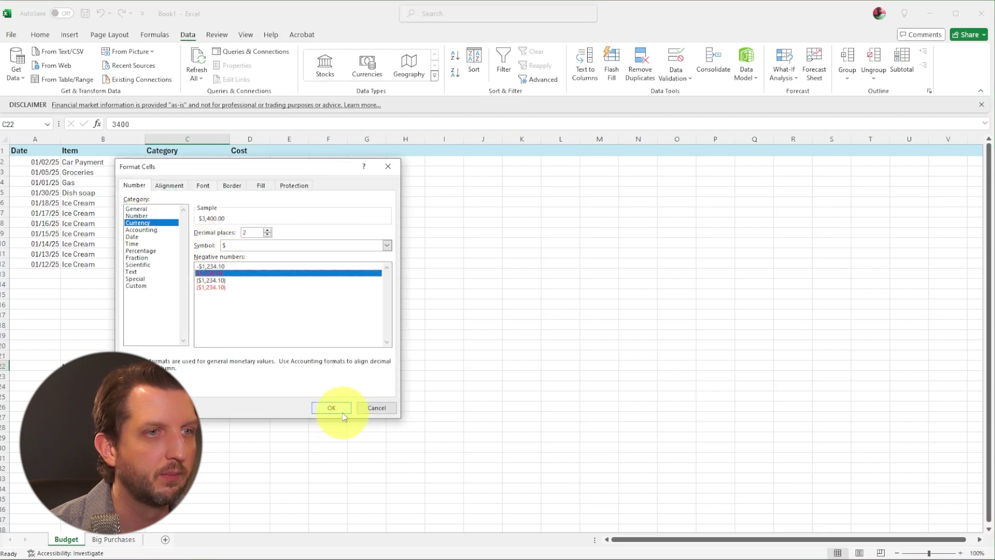
{"action": "left_click", "coordinate": [331, 407]}
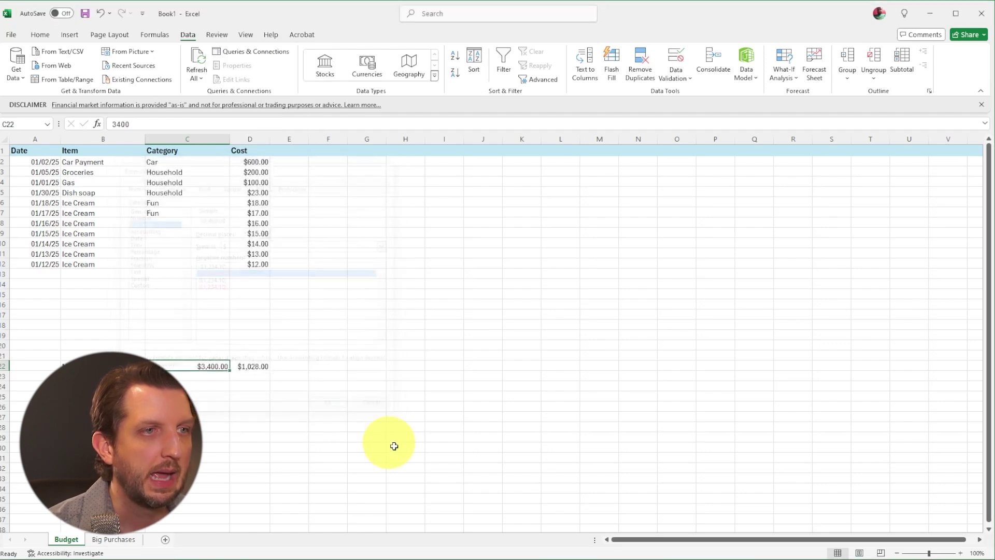
{"action": "left_click", "coordinate": [302, 367]}
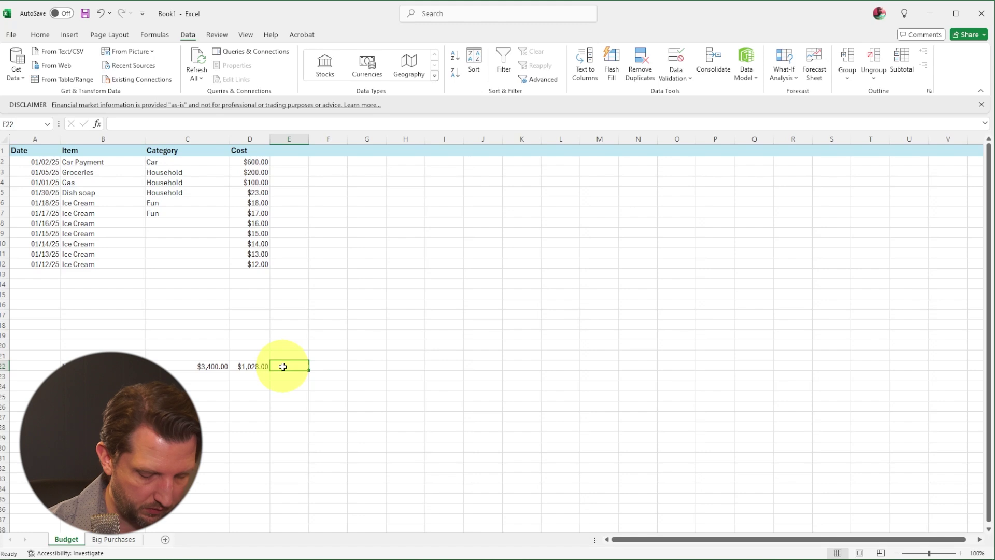
Enter =C22-D22 in E22 to show a $2,372.00 remaining balance.
{"action": "type", "text": "="}
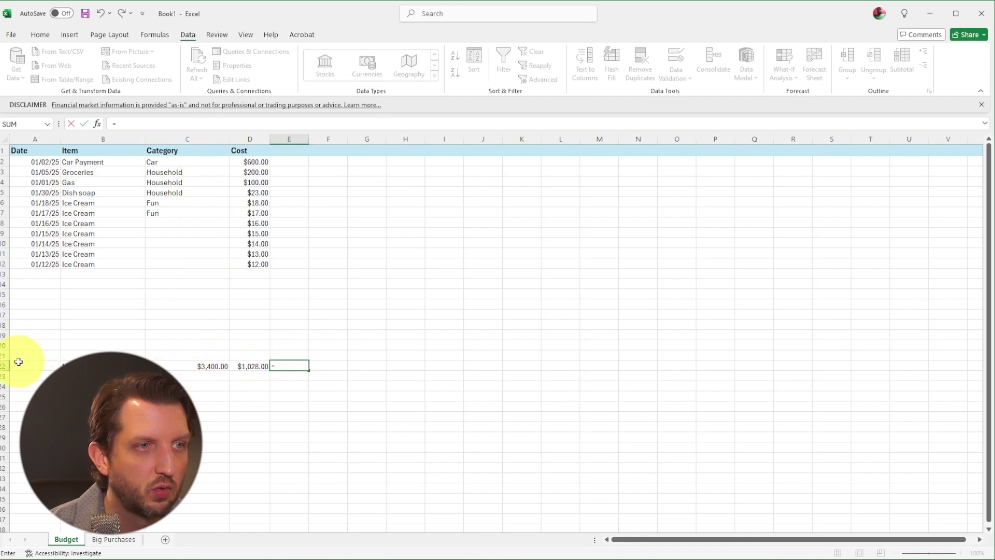
{"action": "type", "text": "C22-"}
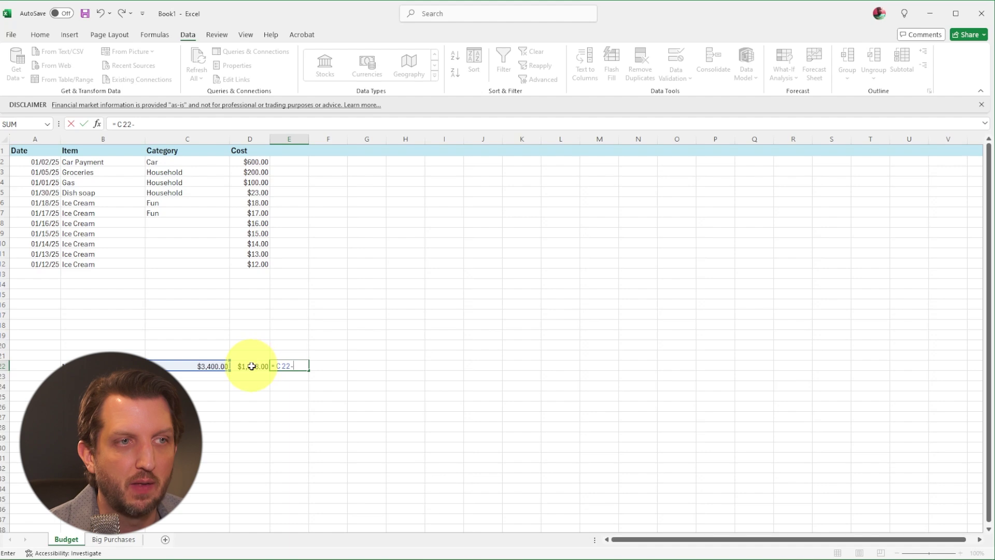
{"action": "left_click", "coordinate": [251, 366]}
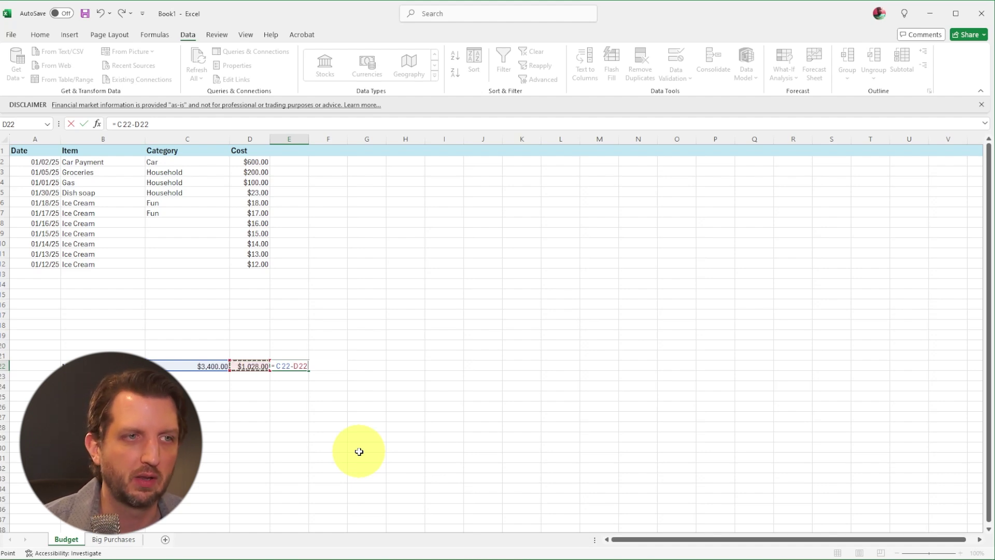
{"action": "key", "text": "Return"}
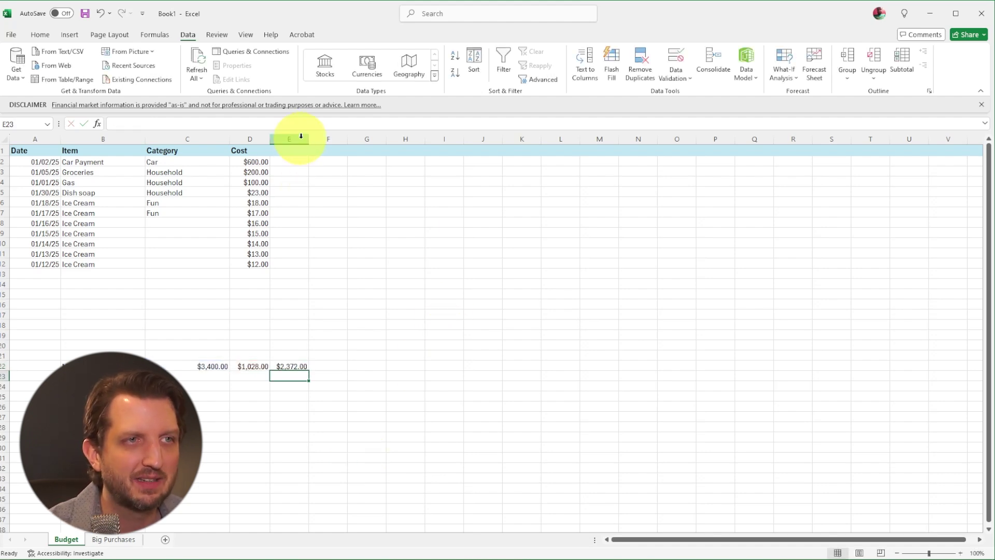
Widen column E and add costs 58, 67 and 14.53 in D13:D15, leaving $2,232.47.
{"action": "left_click_drag", "start_coordinate": [308, 139], "coordinate": [329, 137]}
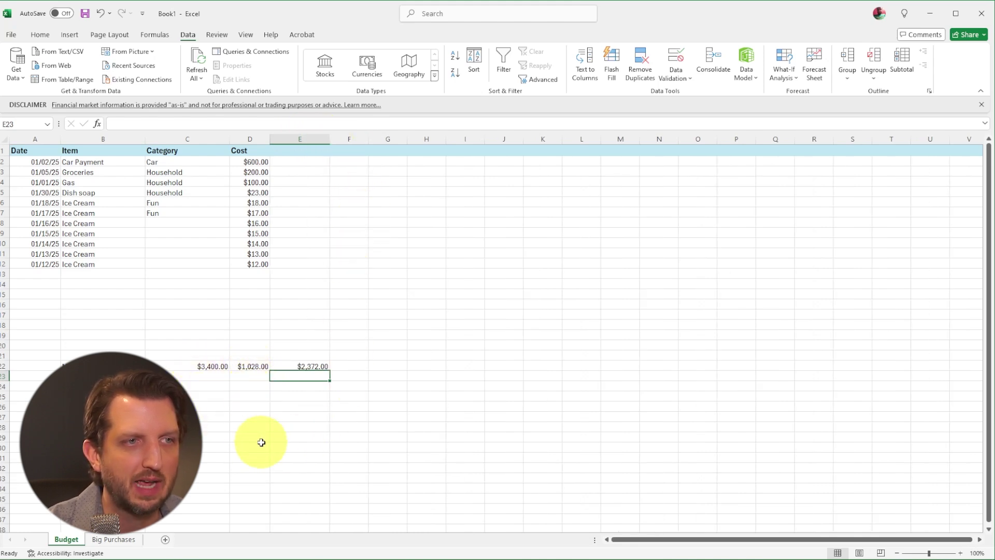
{"action": "left_click", "coordinate": [311, 366]}
{"action": "left_click", "coordinate": [262, 274]}
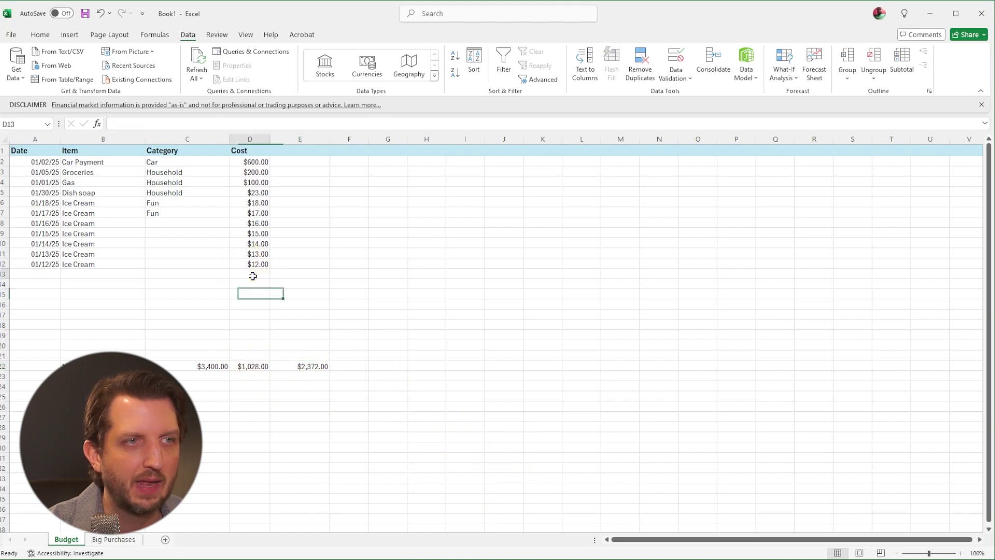
{"action": "type", "text": "58"}
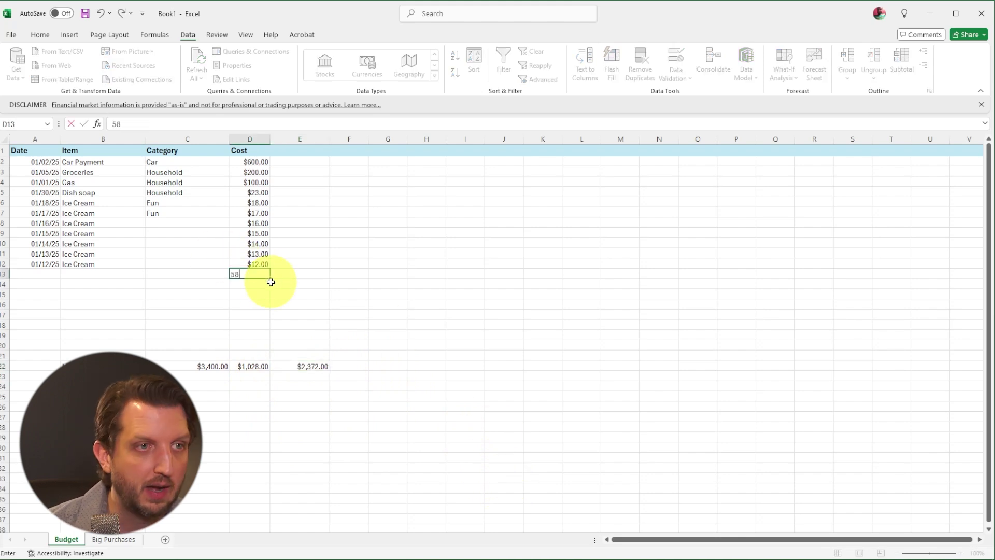
{"action": "key", "text": "Return"}
{"action": "key", "text": "Return"}
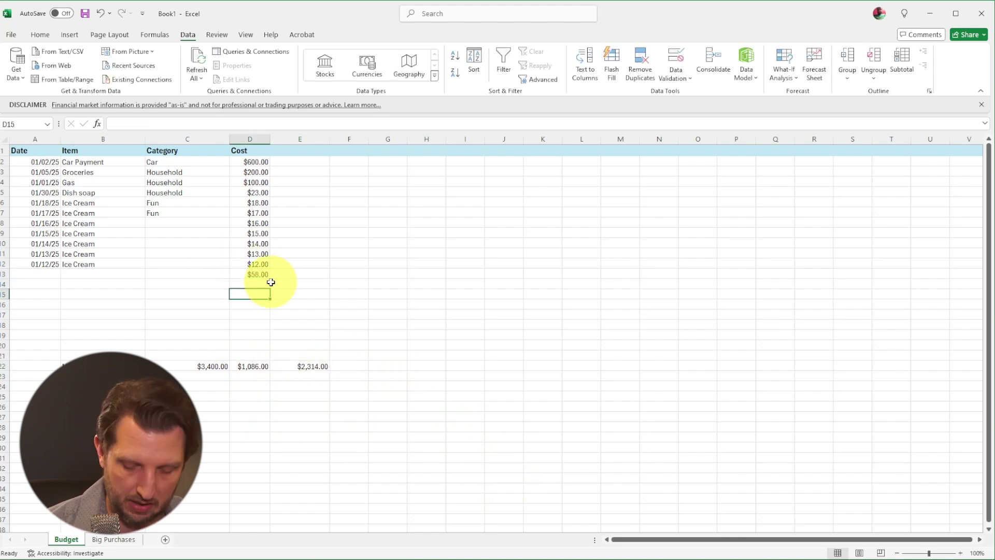
{"action": "left_click", "coordinate": [270, 282]}
{"action": "type", "text": "67"}
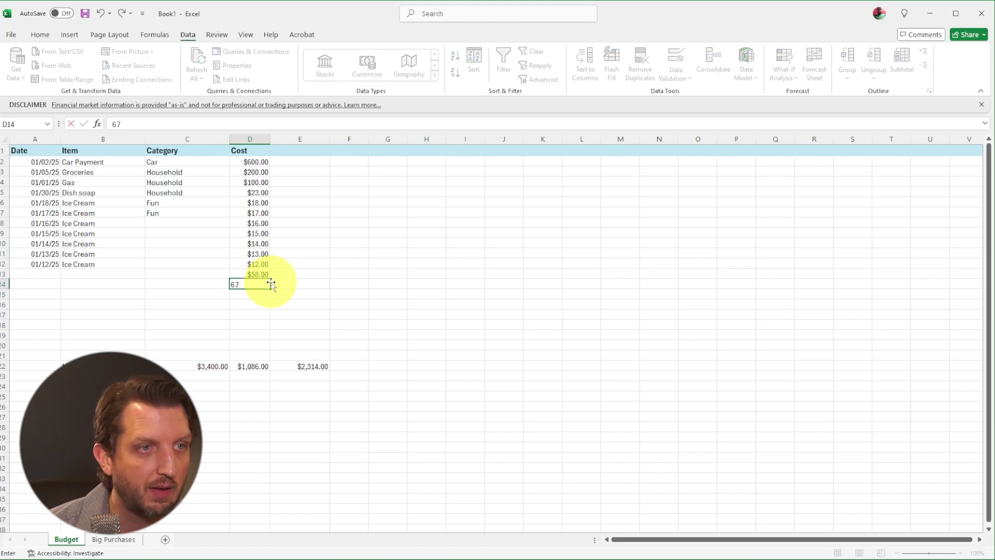
{"action": "key", "text": "Return"}
{"action": "type", "text": "14.53"}
{"action": "key", "text": "Return"}
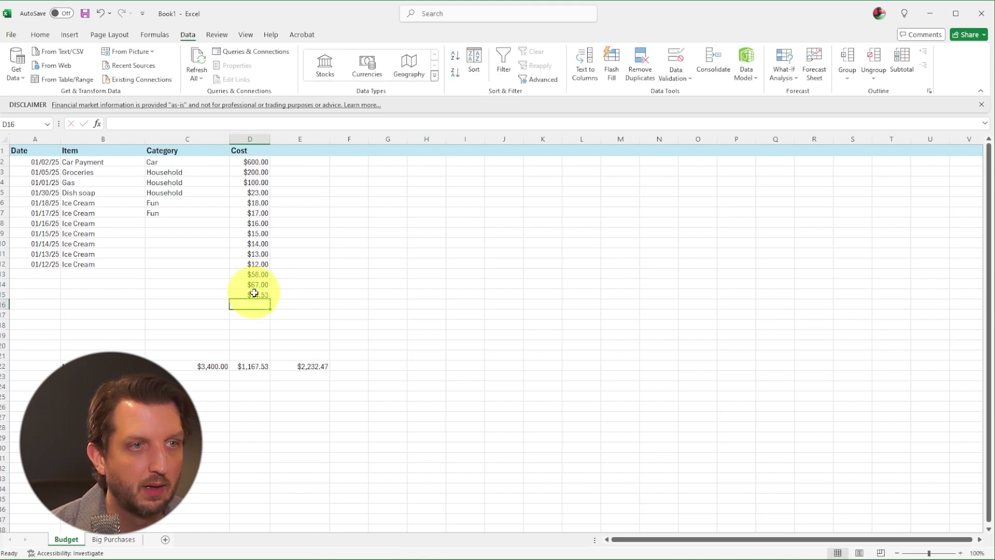
{"action": "left_click", "coordinate": [310, 367]}
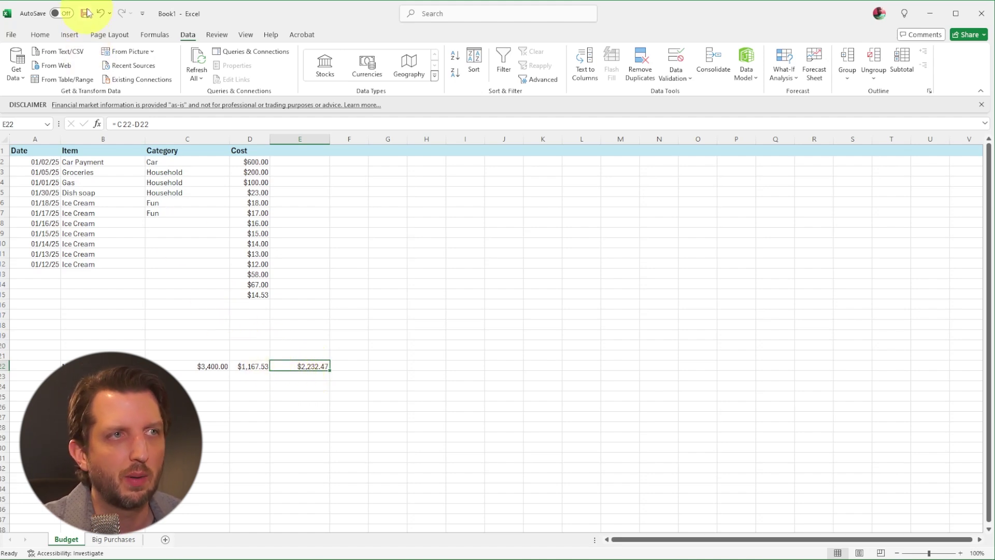
Save the workbook as HouseholdBudget in OneDrive Documents.
{"action": "left_click", "coordinate": [86, 17]}
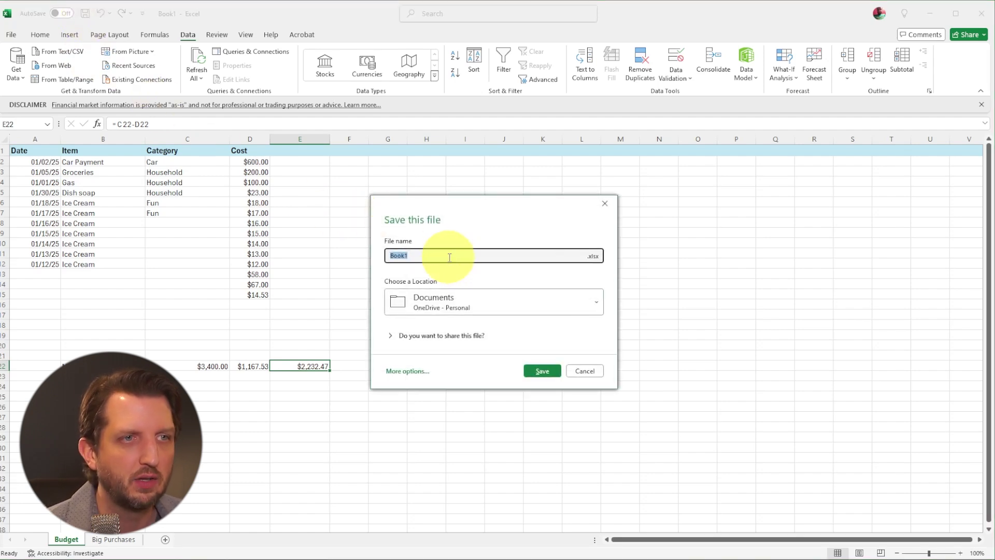
{"action": "type", "text": "House"}
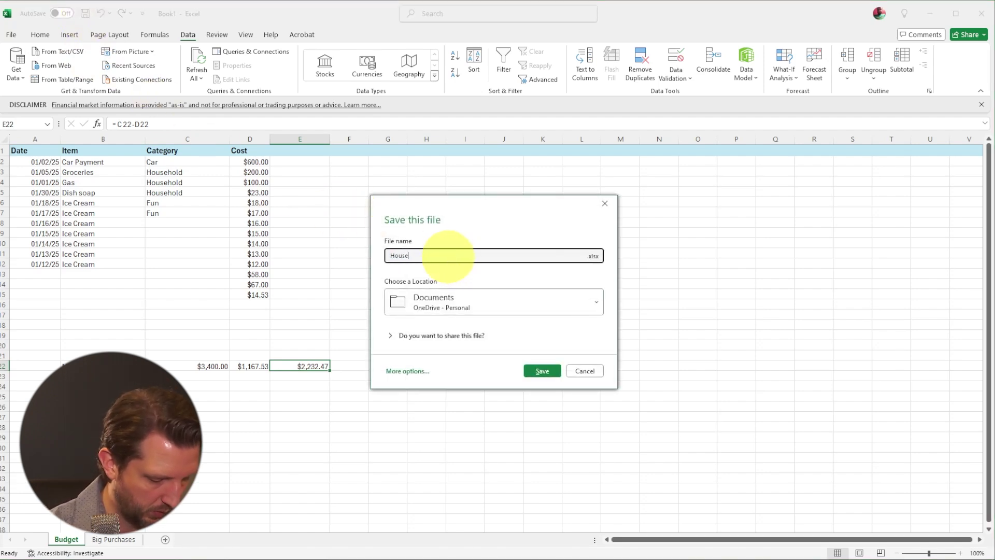
{"action": "type", "text": "holdBudget"}
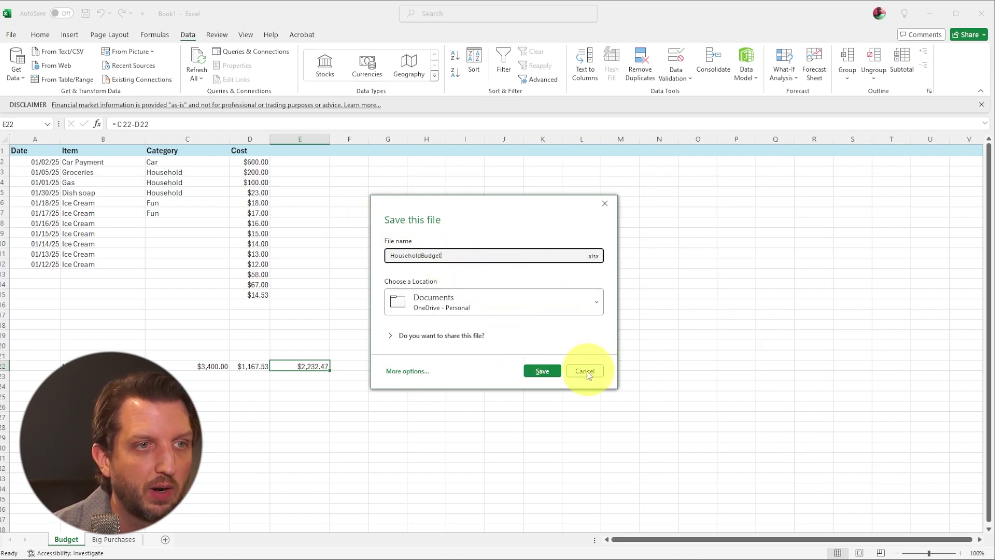
{"action": "left_click", "coordinate": [559, 371]}
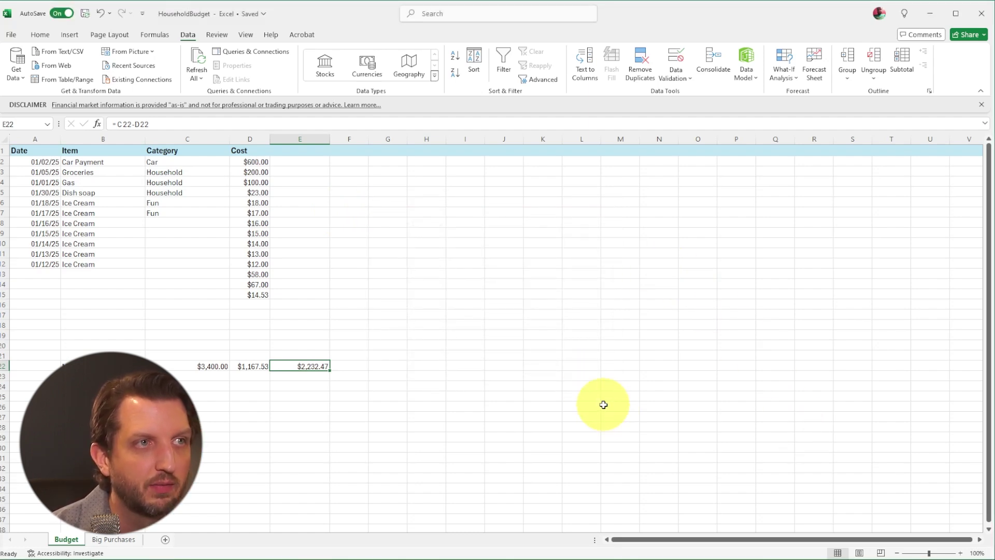